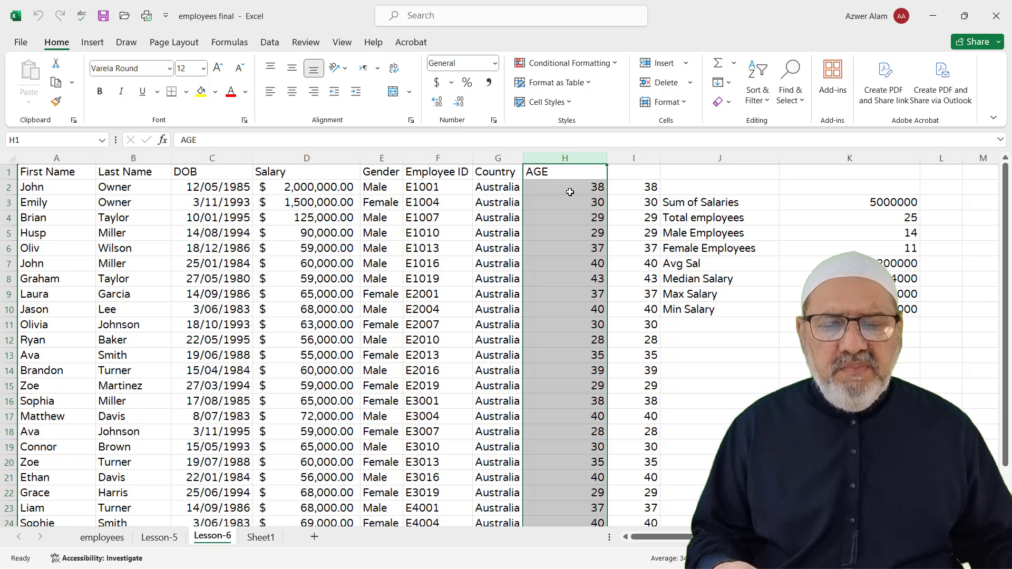
# - Delete the AGE column H from the employee table
pyautogui.rightClick(570, 192)
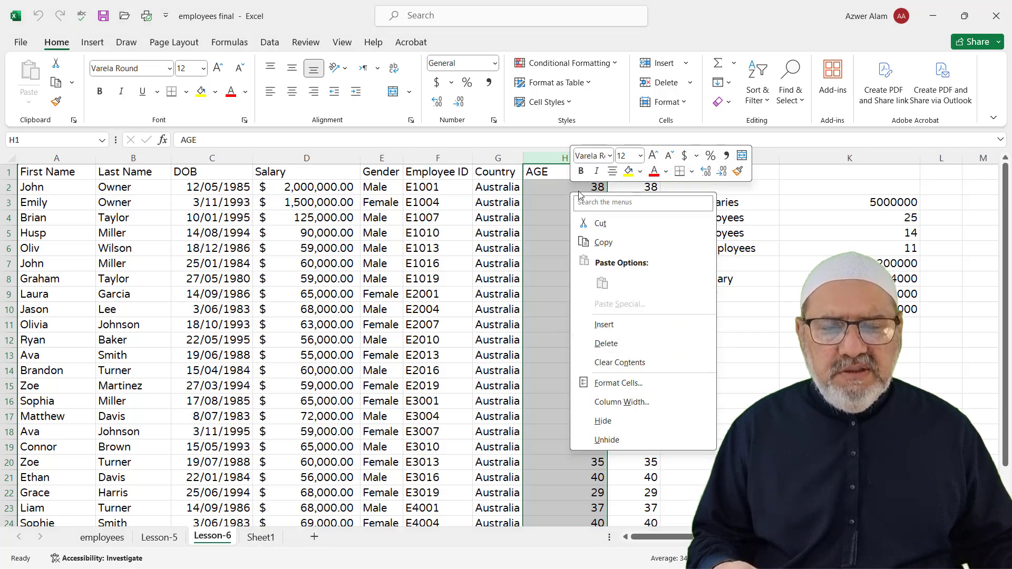
pyautogui.click(559, 156)
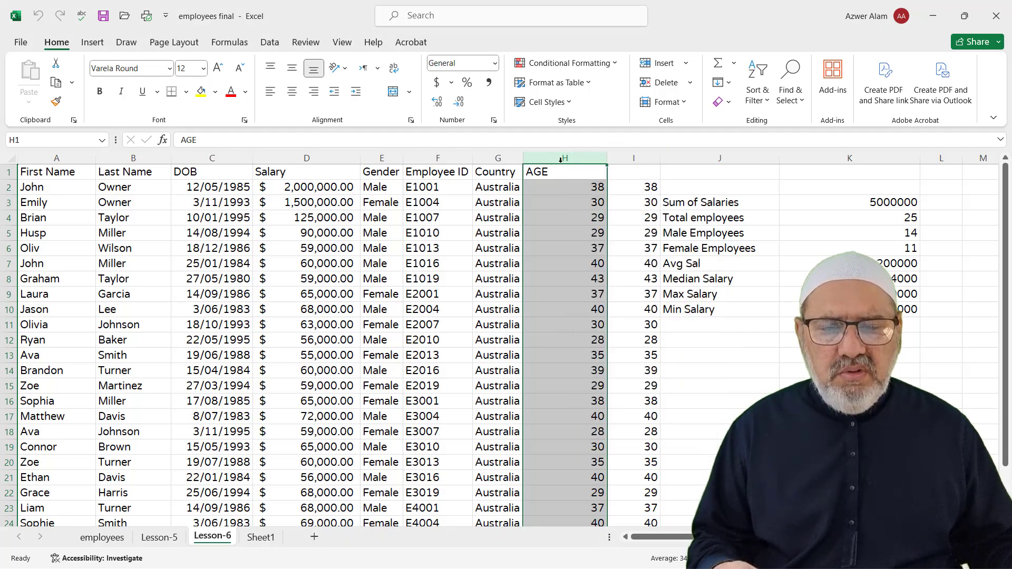
pyautogui.hotkey('ctrl', '-')
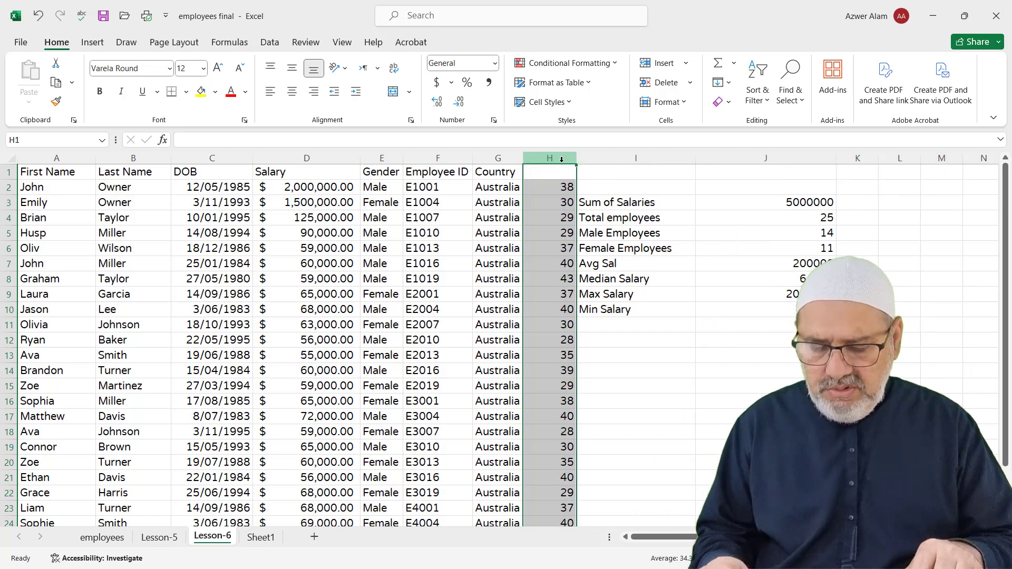
# - Insert a blank column between the ages and the summary labels, removing the one first tried at column H
pyautogui.hotkey('ctrl', '+')
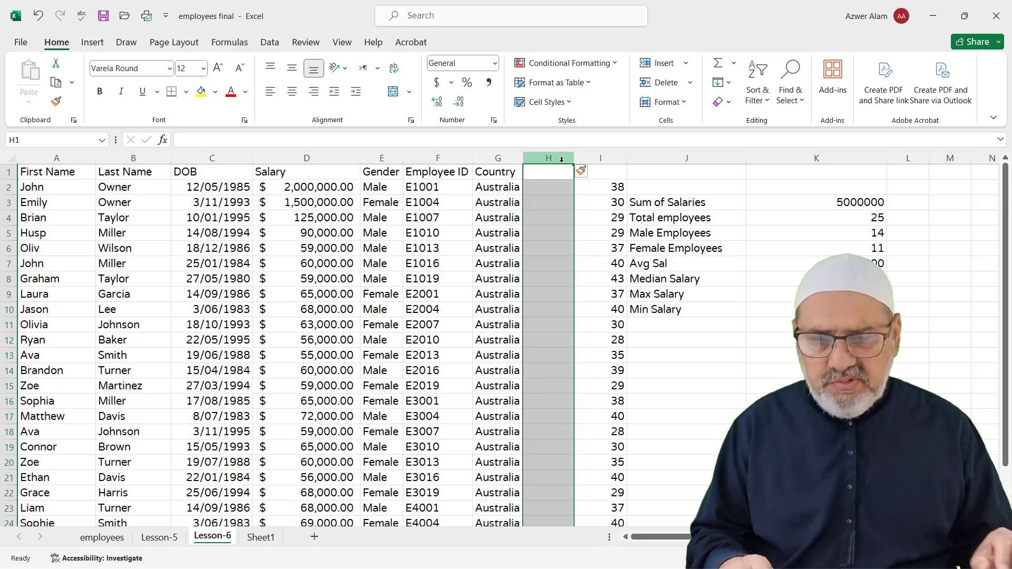
pyautogui.hotkey('ctrl', '-')
pyautogui.click(600, 156)
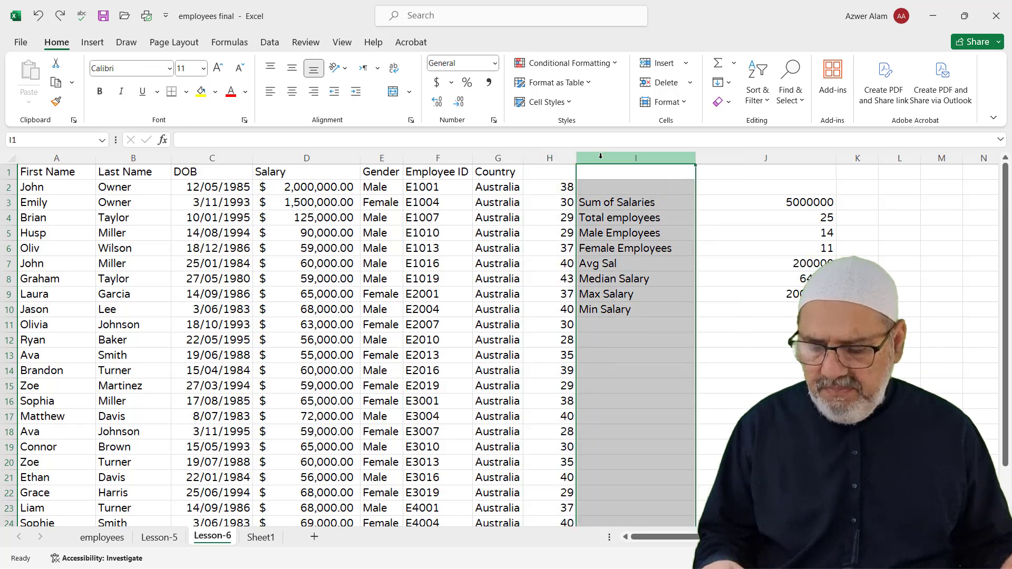
pyautogui.hotkey('ctrl', '+')
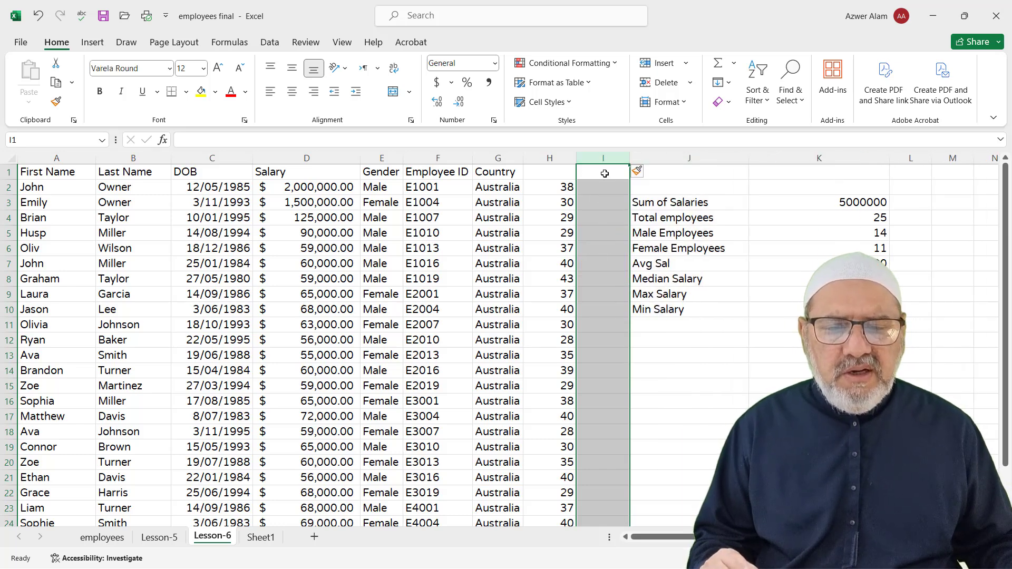
# - Insert another blank column at column I and undo the insertion
pyautogui.rightClick(605, 172)
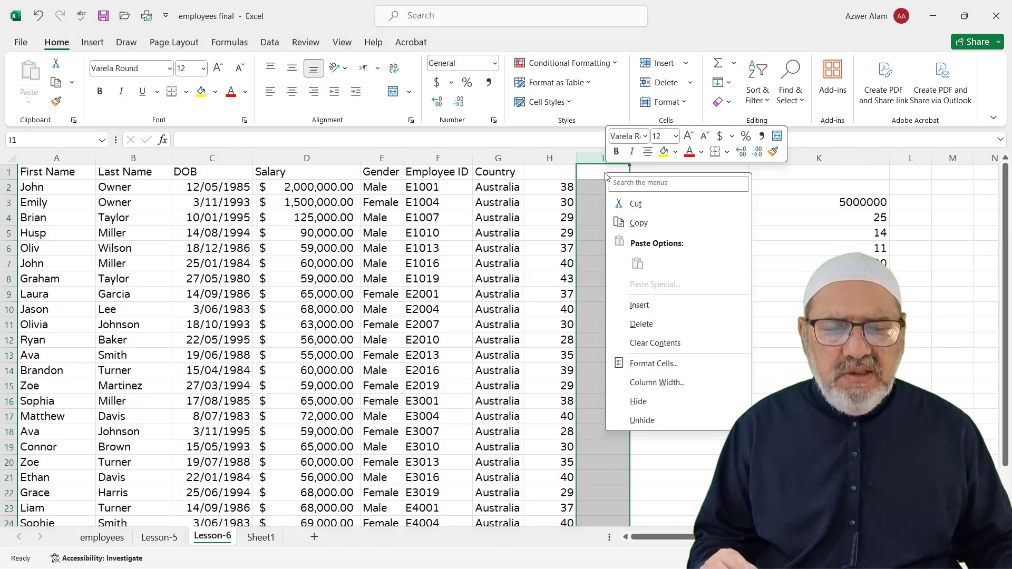
pyautogui.click(642, 307)
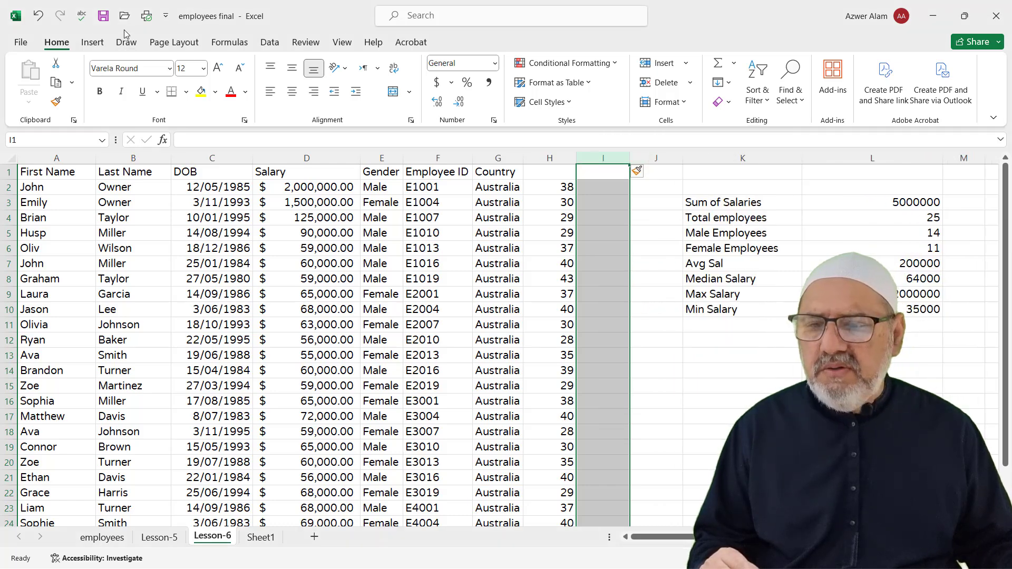
pyautogui.click(38, 16)
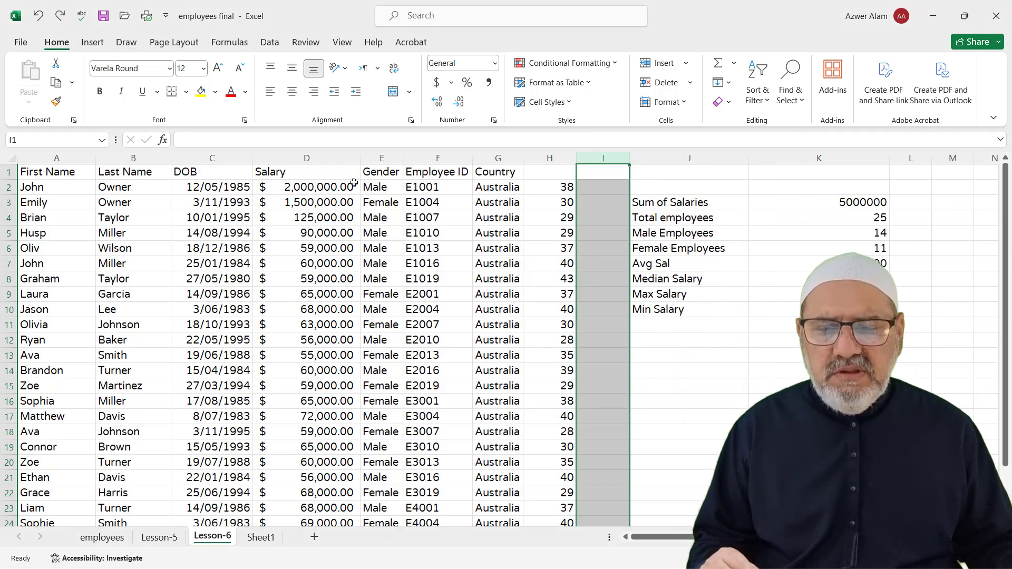
# - Insert four blank columns at once before the Gender column by selecting columns E to H, and undo the insertion
pyautogui.click(374, 158)
pyautogui.moveTo(374, 158); pyautogui.dragTo(549, 158)
pyautogui.click(381, 248)
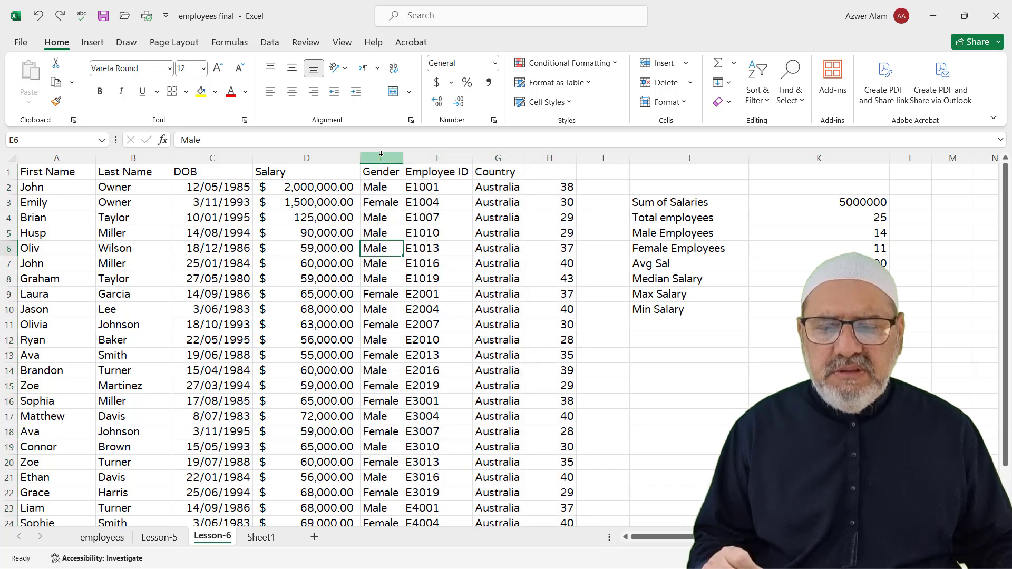
pyautogui.moveTo(381, 154); pyautogui.dragTo(541, 154)
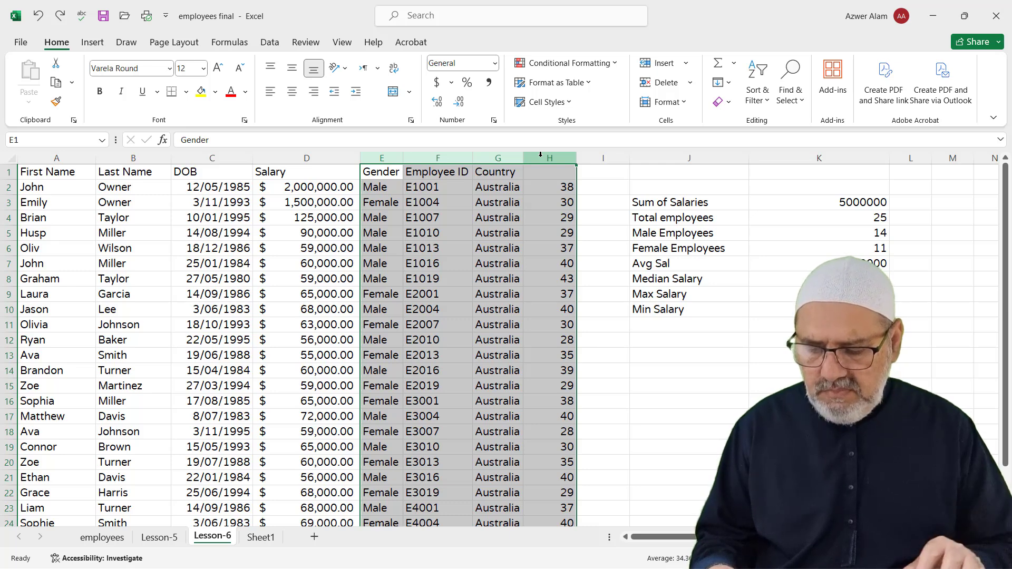
pyautogui.hotkey('ctrl', 'shift', '+')
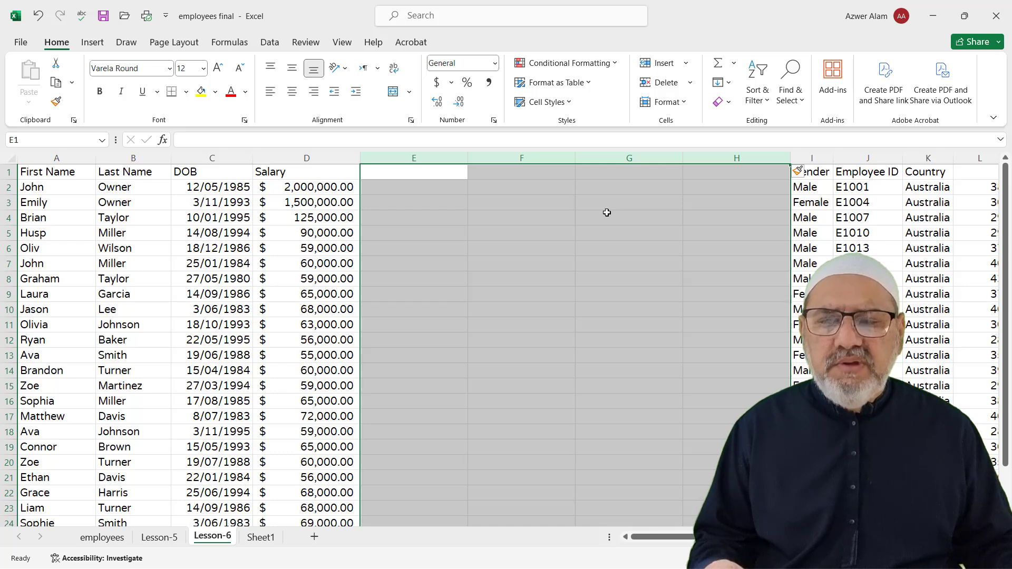
pyautogui.click(38, 16)
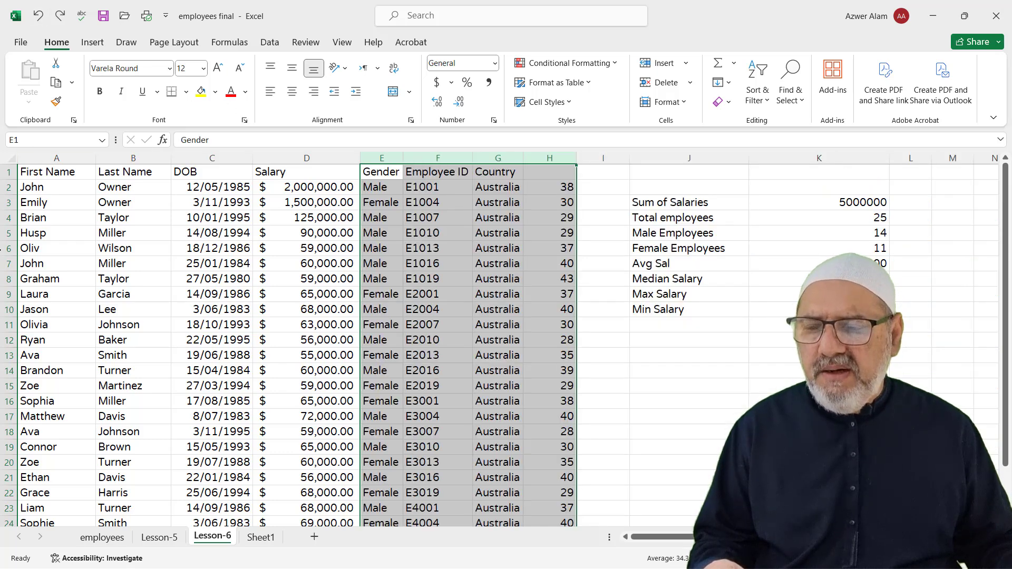
# - Insert six blank rows at once above row 6 by selecting rows 6 to 11, and undo the insertion
pyautogui.moveTo(2, 248); pyautogui.dragTo(5, 317)
pyautogui.rightClick(171, 294)
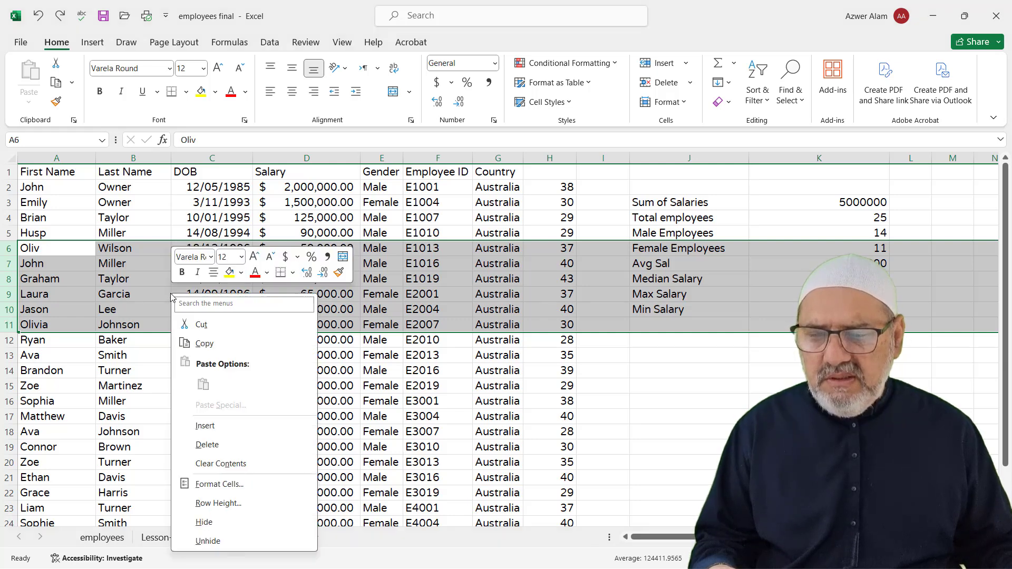
pyautogui.click(205, 426)
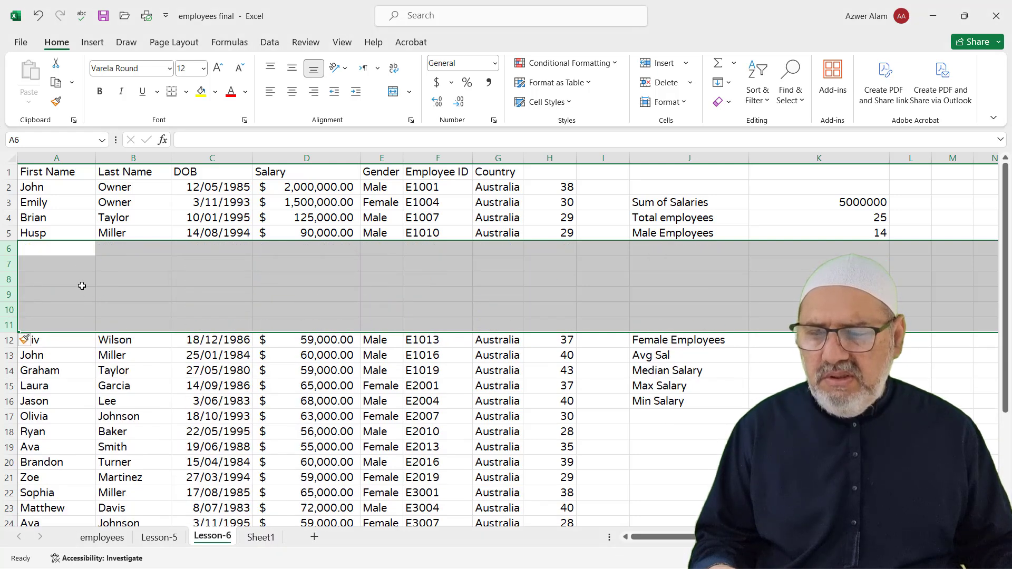
pyautogui.click(38, 16)
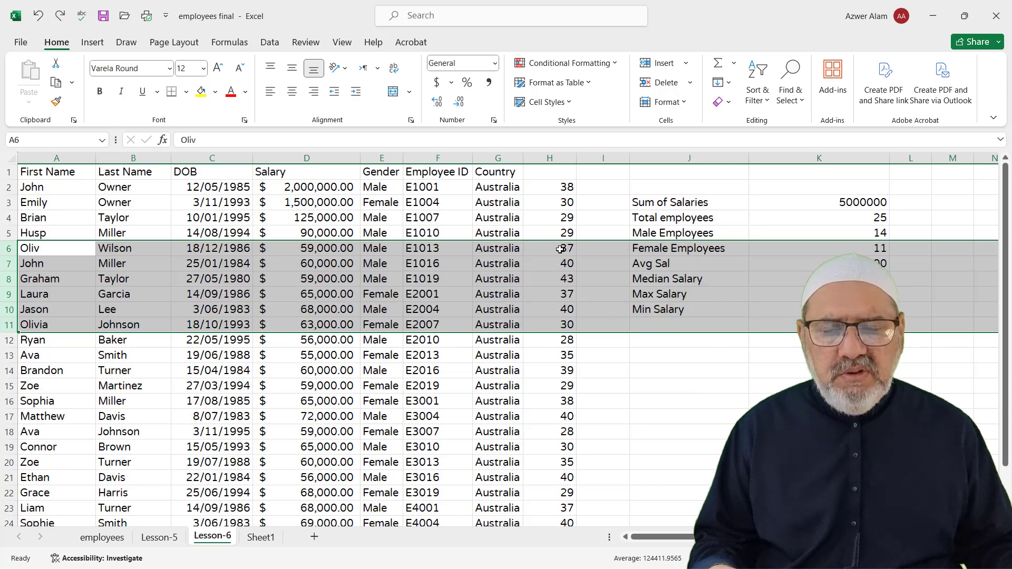
# - Enter Age as the header of column H in cell H1
pyautogui.click(563, 172)
pyautogui.write('Age')
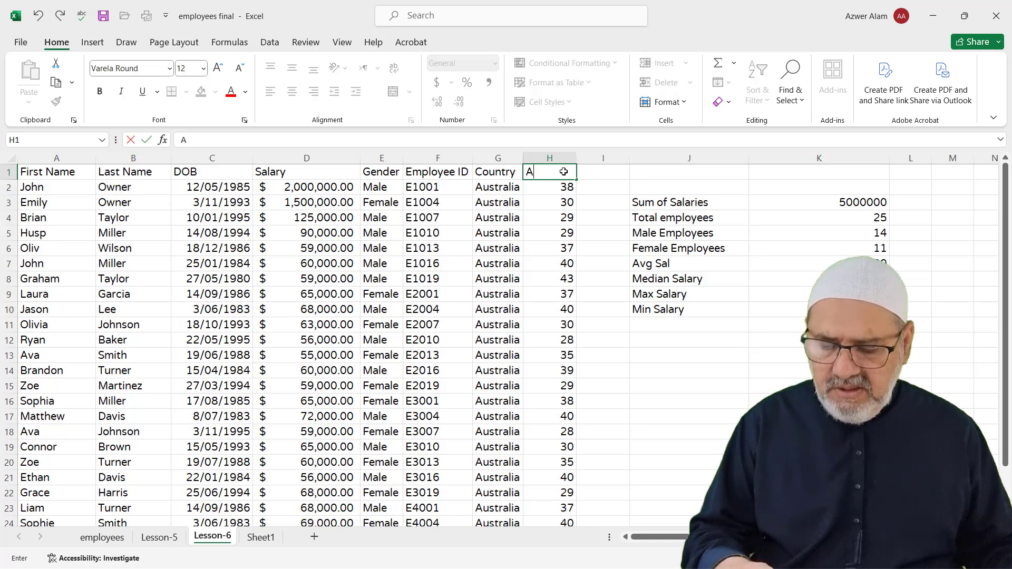
pyautogui.click(613, 260)
# - Narrow column K, which holds the salary summary values
pyautogui.scroll(-3, 600, 250)
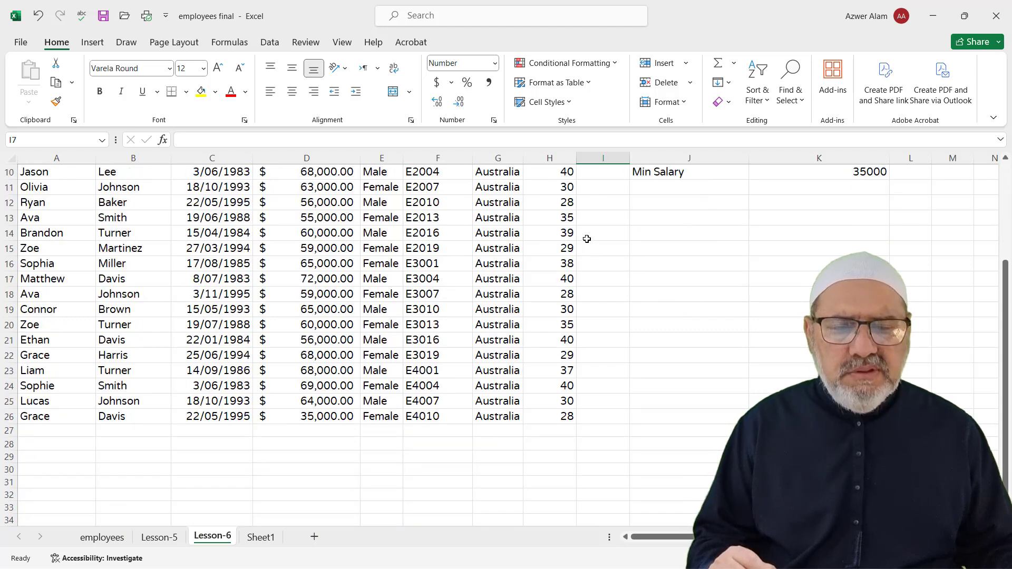
pyautogui.scroll(3, 584, 237)
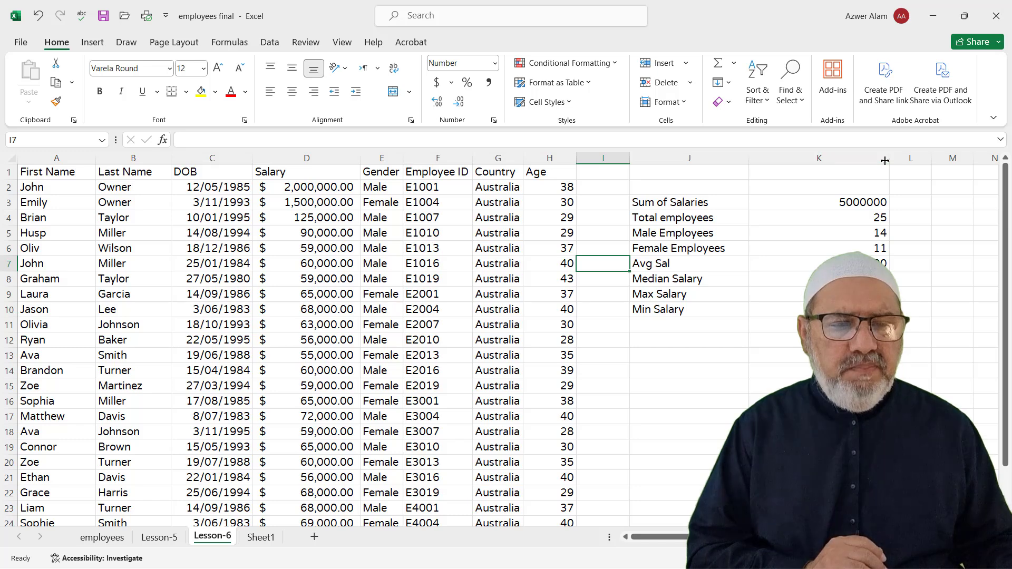
pyautogui.moveTo(889, 158); pyautogui.dragTo(838, 160)
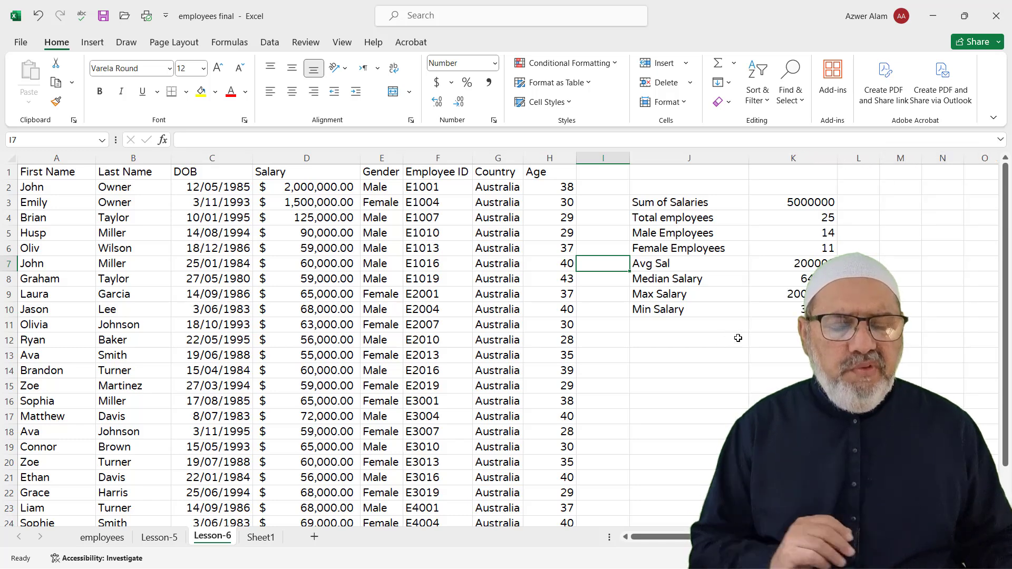
# - Check the Sum of Salaries formula in K3 against the first and last salary cells of column D
pyautogui.click(791, 204)
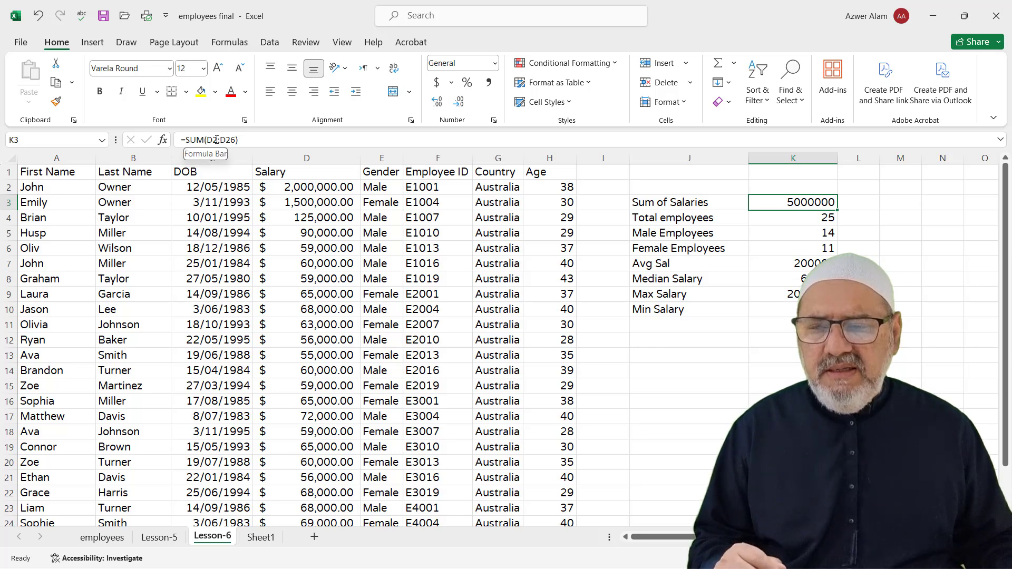
pyautogui.click(320, 189)
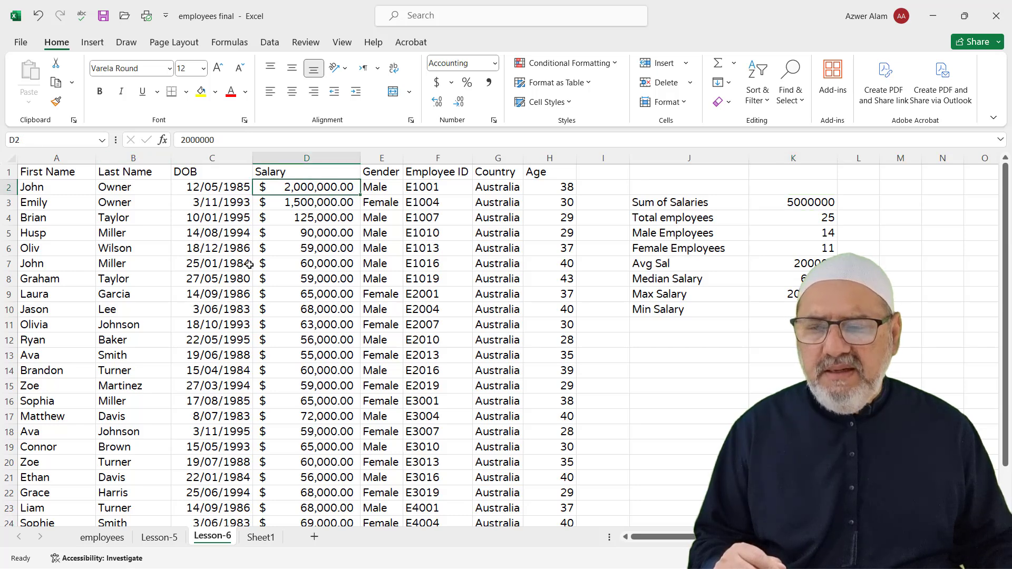
pyautogui.scroll(-4, 250, 266)
pyautogui.click(331, 369)
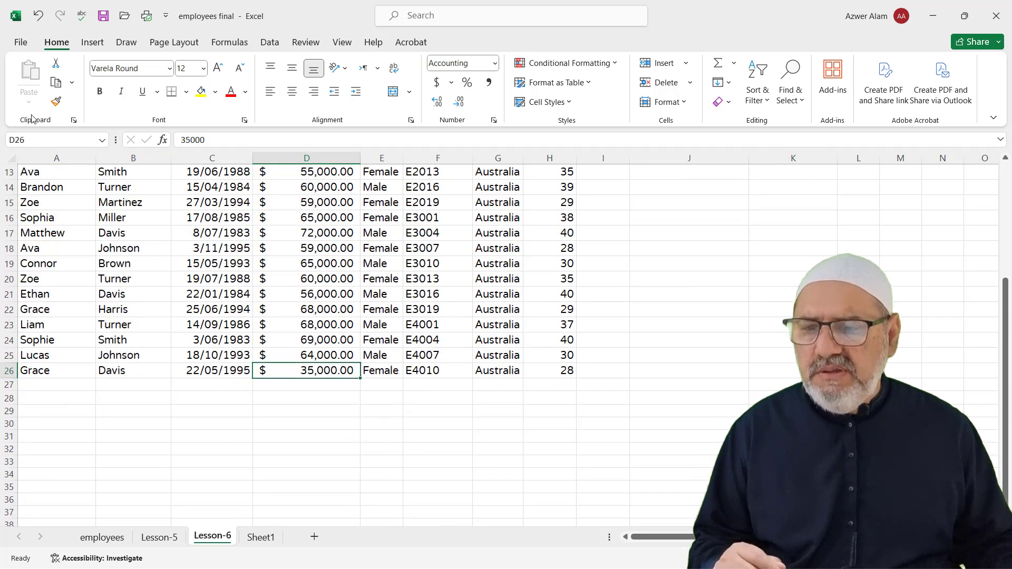
pyautogui.scroll(3, 216, 326)
pyautogui.scroll(-4, 282, 370)
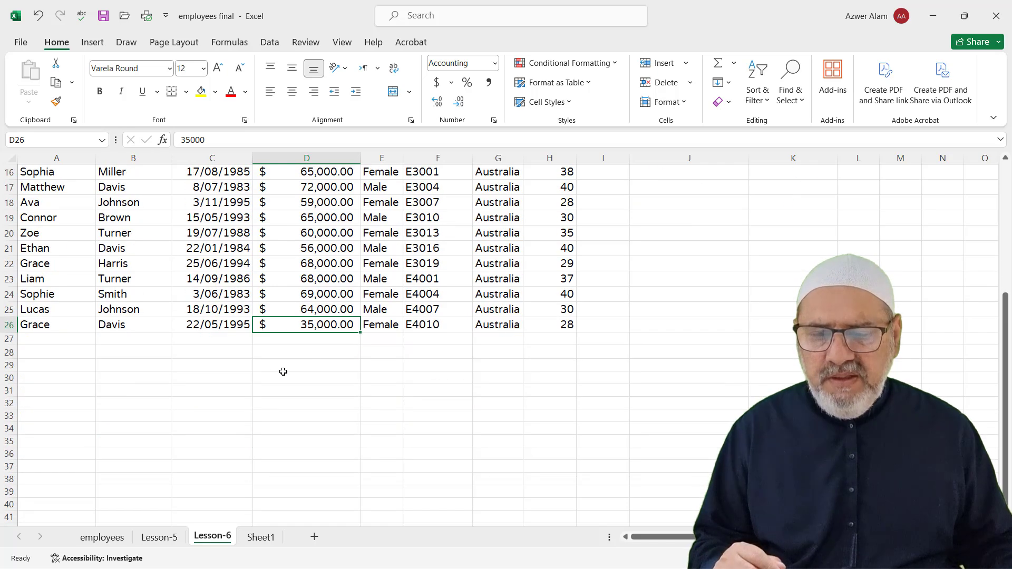
# - Add an AutoSum of the salaries D2:D26 in cell D27, directly below the Salary column
pyautogui.click(282, 340)
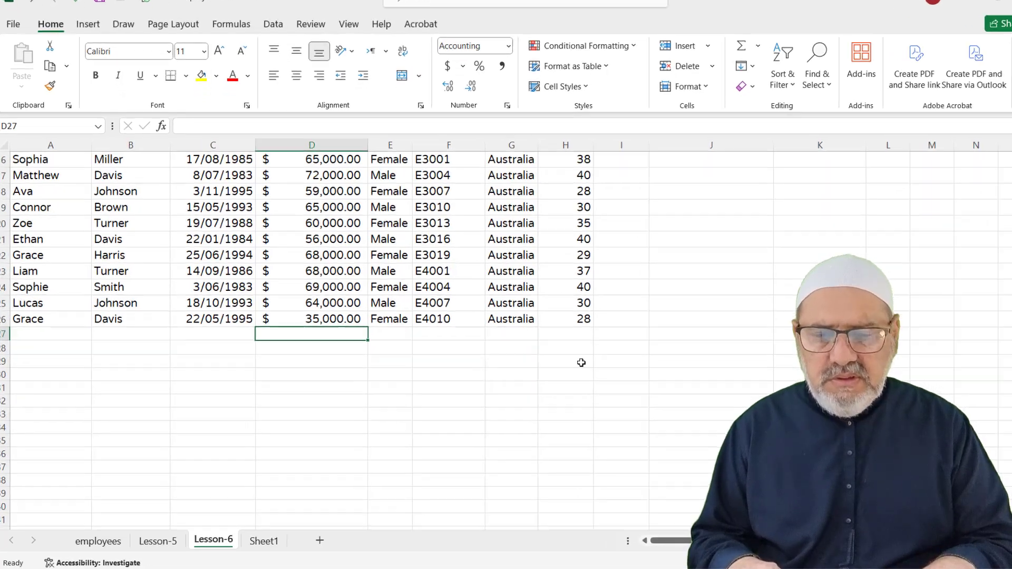
pyautogui.hotkey('alt', '=')
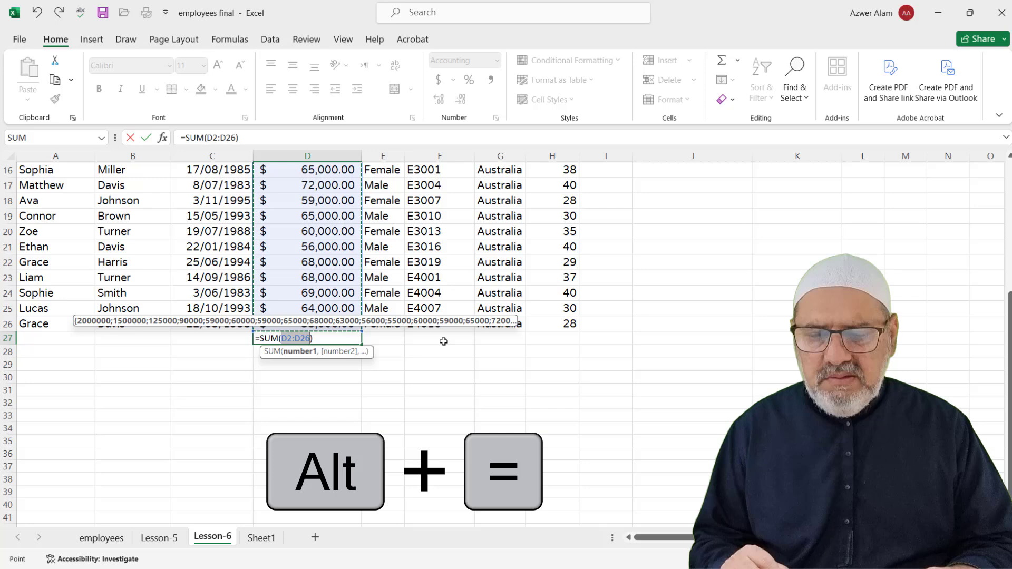
pyautogui.press('Return')
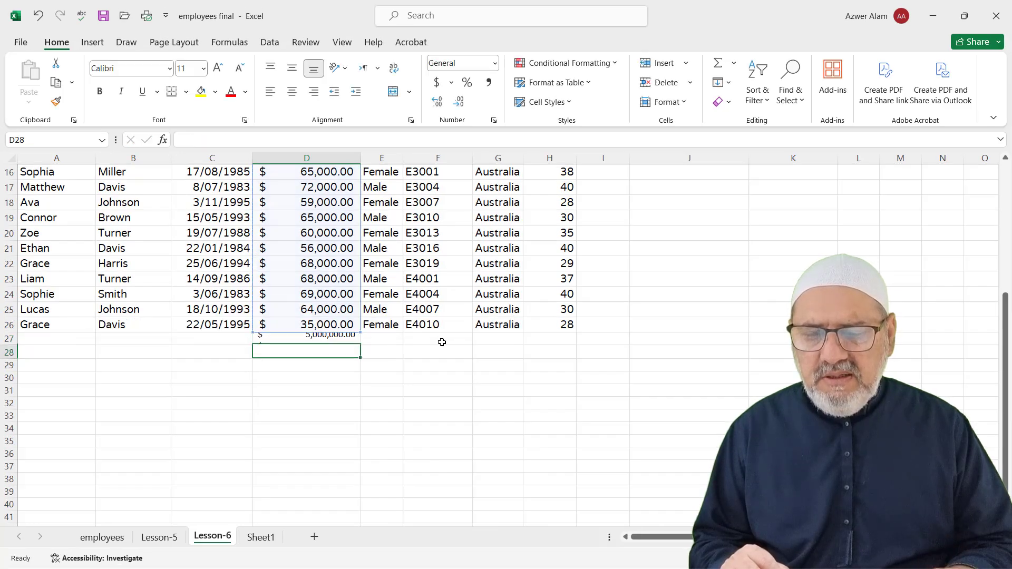
# - Copy the formatting of the last salary cell D26 onto cells D27 and D28
pyautogui.click(319, 325)
pyautogui.click(56, 103)
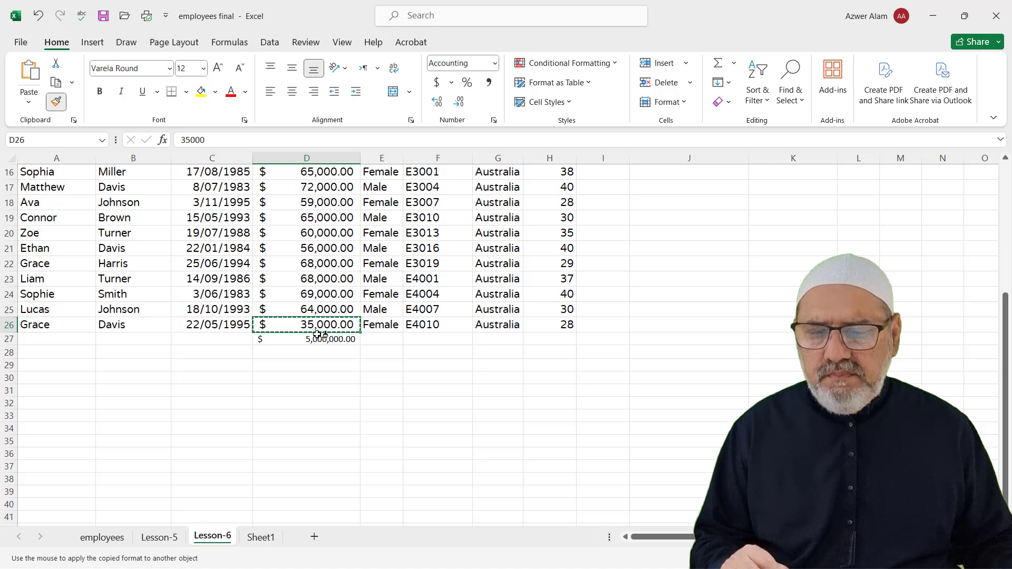
pyautogui.moveTo(323, 339); pyautogui.dragTo(368, 364)
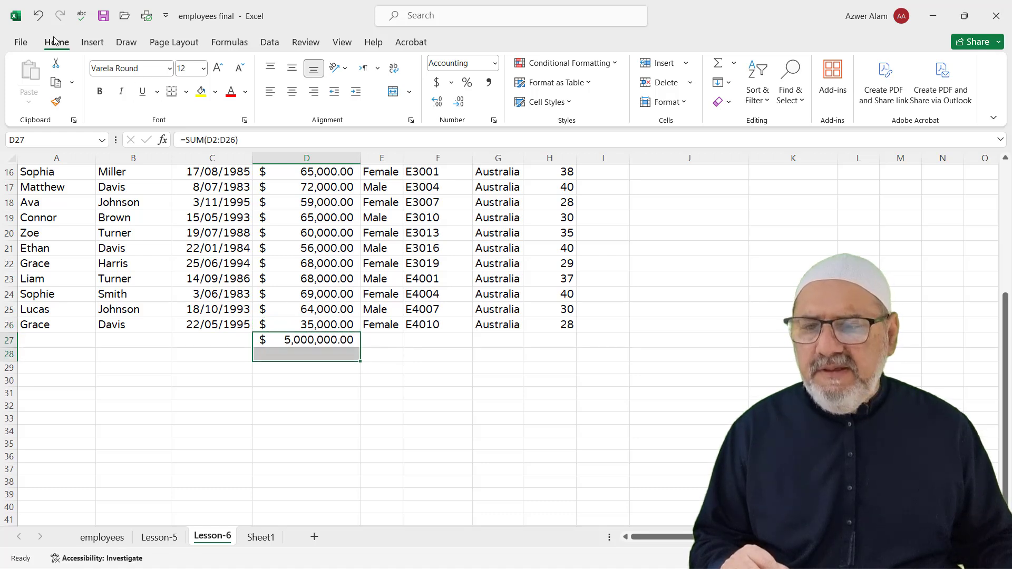
# - Undo the copied formatting and the salary total in D27, and clear the copy marquee on D26
pyautogui.click(38, 16)
pyautogui.click(38, 15)
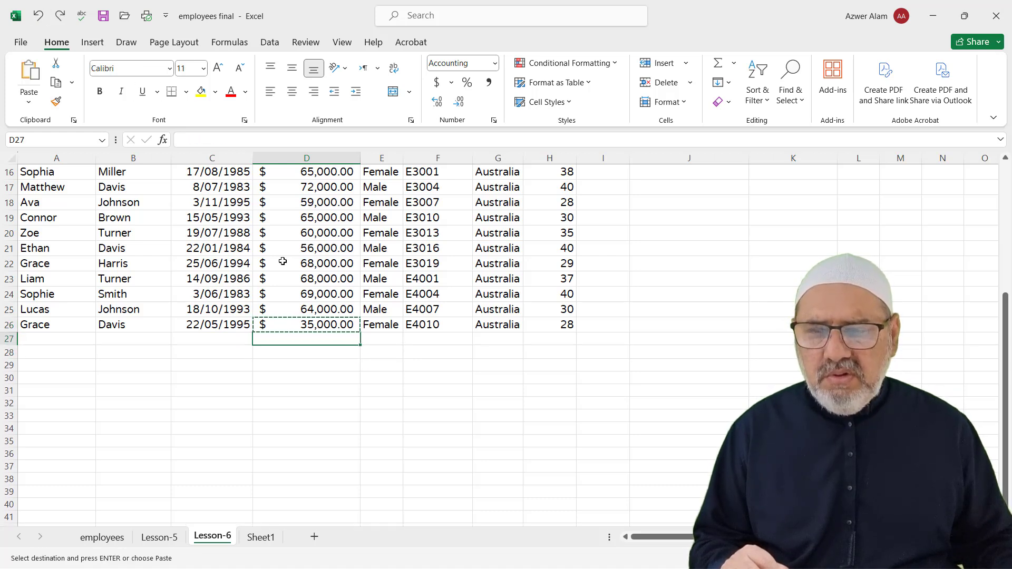
pyautogui.press('Escape')
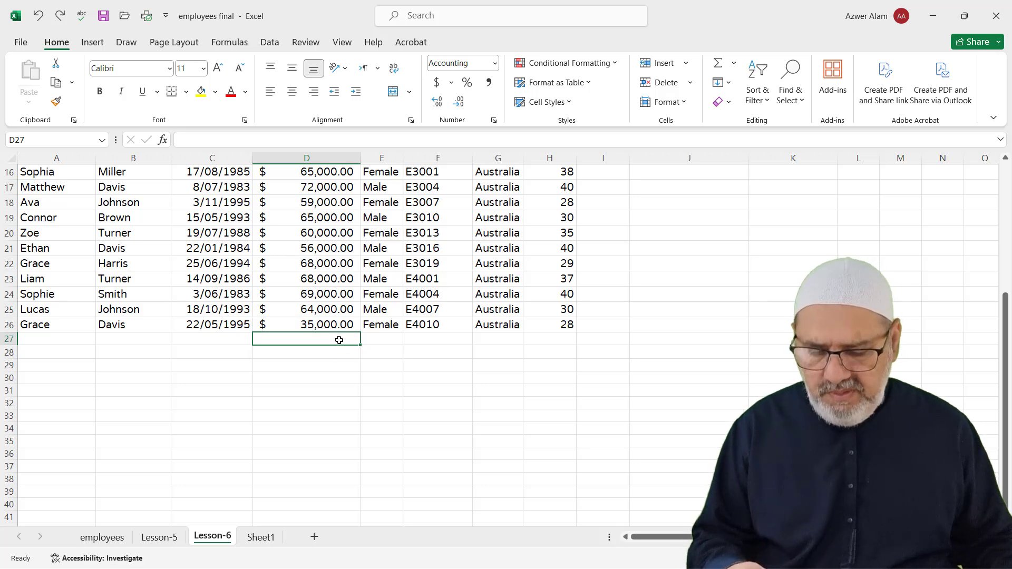
# - Look through the AutoSum function choices and return to the empty cell D27 below the salaries
pyautogui.press('alt')
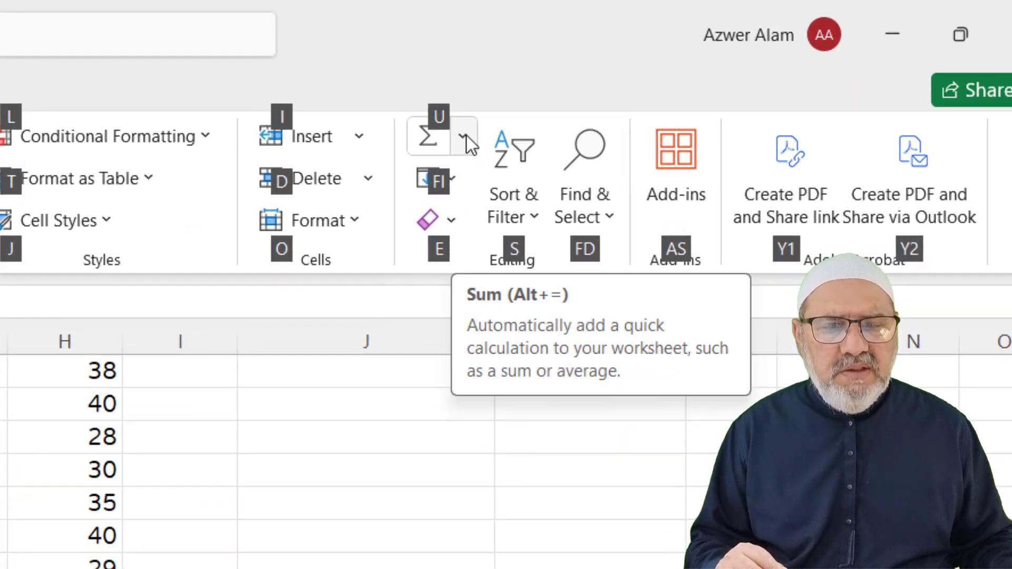
pyautogui.click(467, 135)
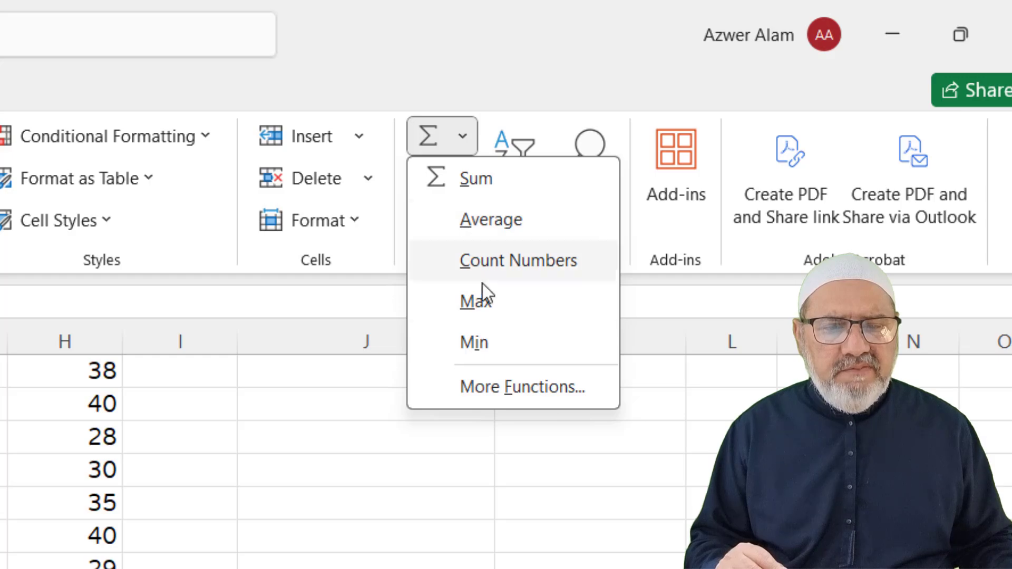
pyautogui.press('Escape')
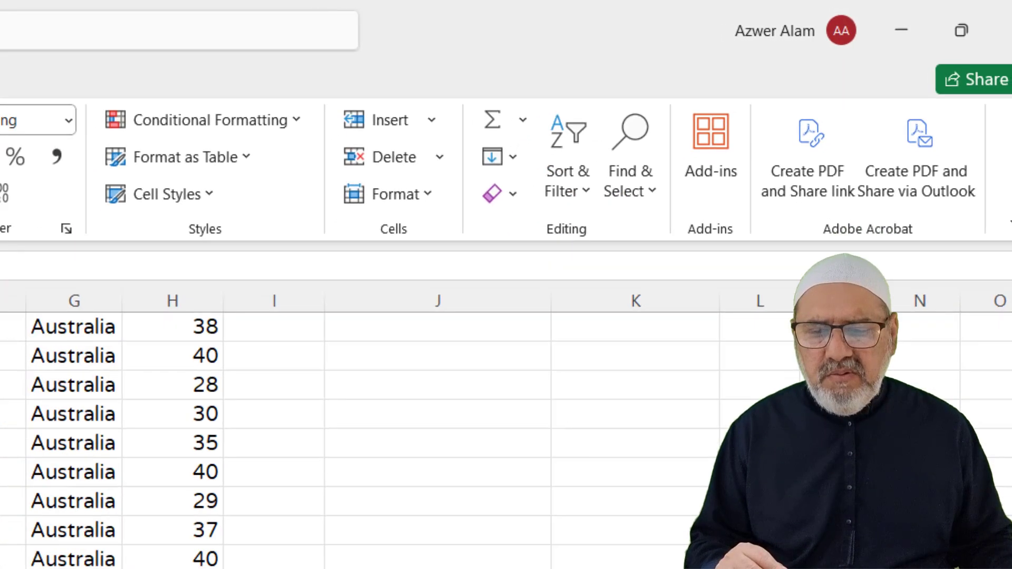
pyautogui.click(332, 342)
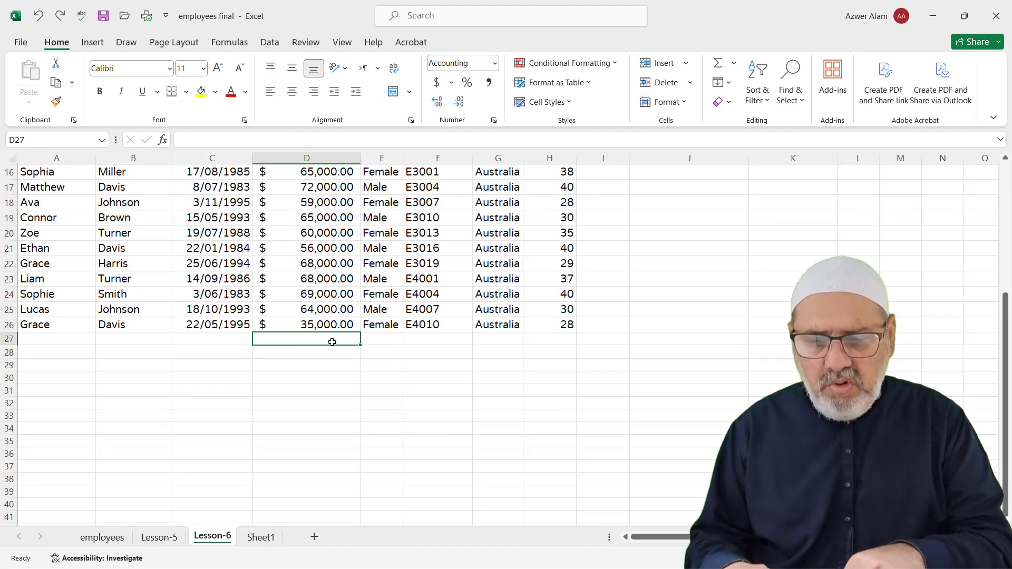
# - Calculate the average of the salaries D2:D26 in cell D27 with the AutoSum Average function, and undo it
pyautogui.press('alt')
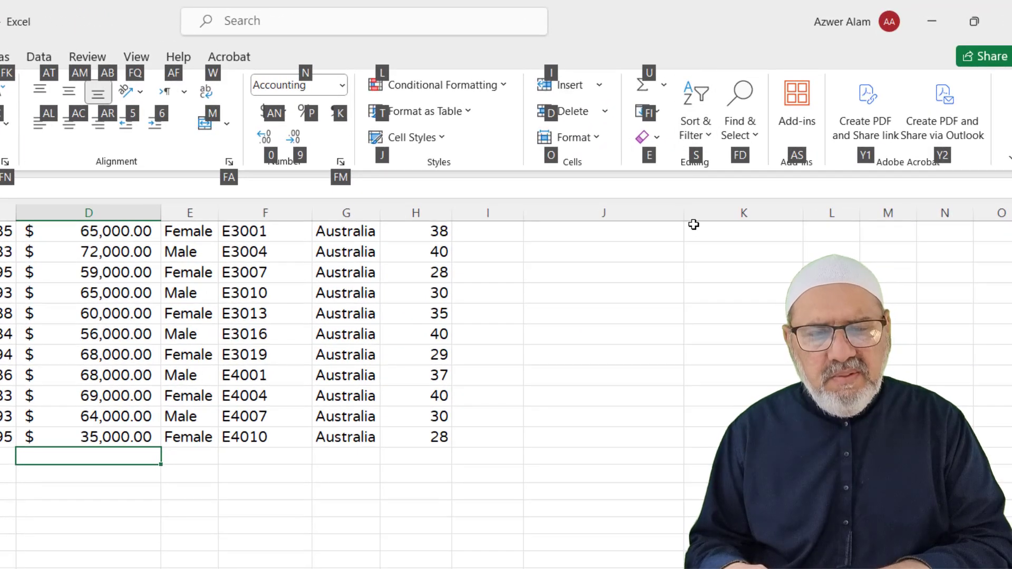
pyautogui.press('u')
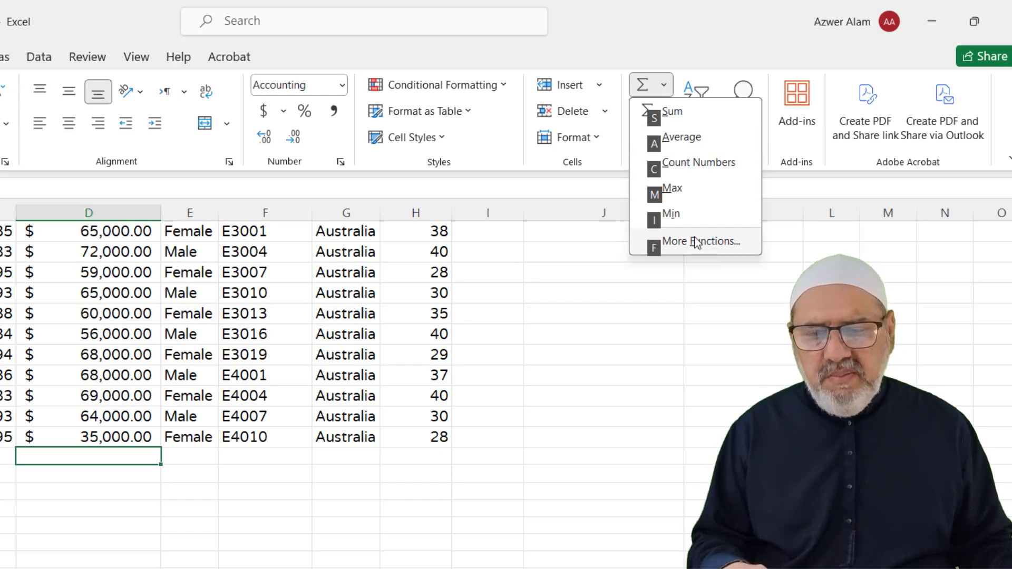
pyautogui.press('a')
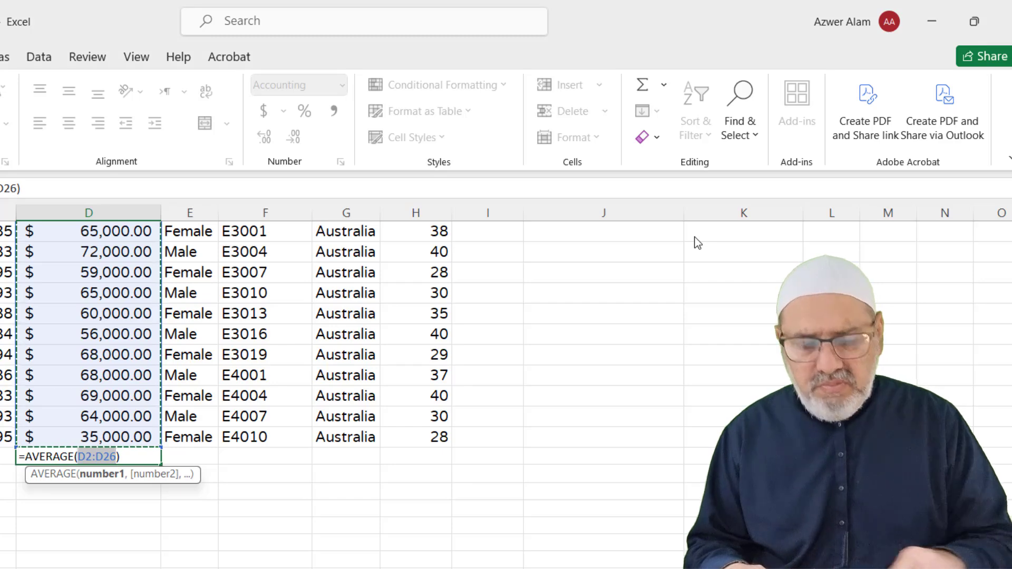
pyautogui.press('F9')
pyautogui.press('Return')
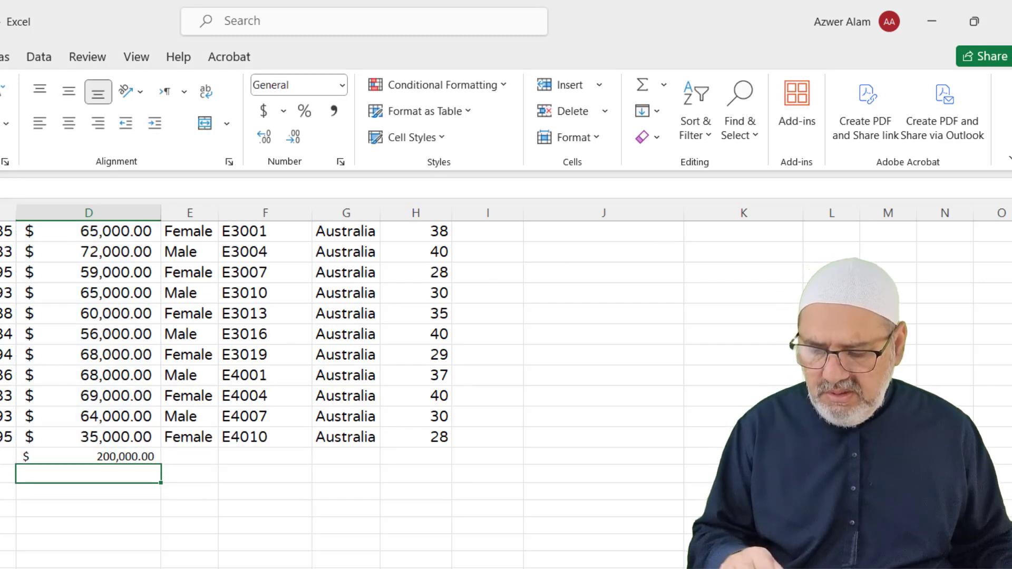
pyautogui.hotkey('ctrl', 'z')
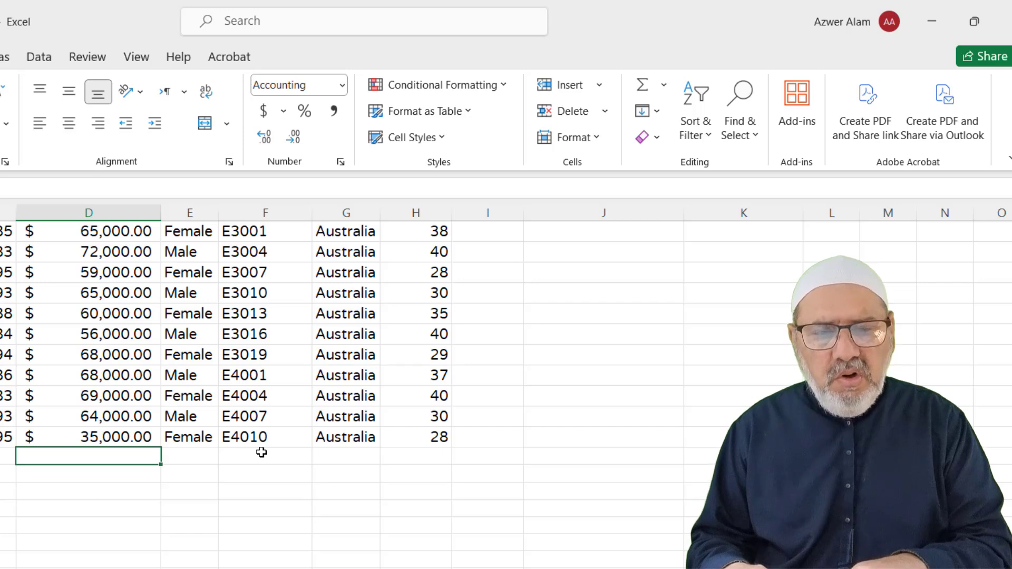
# - Calculate the minimum of the salaries D2:D26 in cell D27 with the AutoSum Min function, and undo it
pyautogui.press('alt')
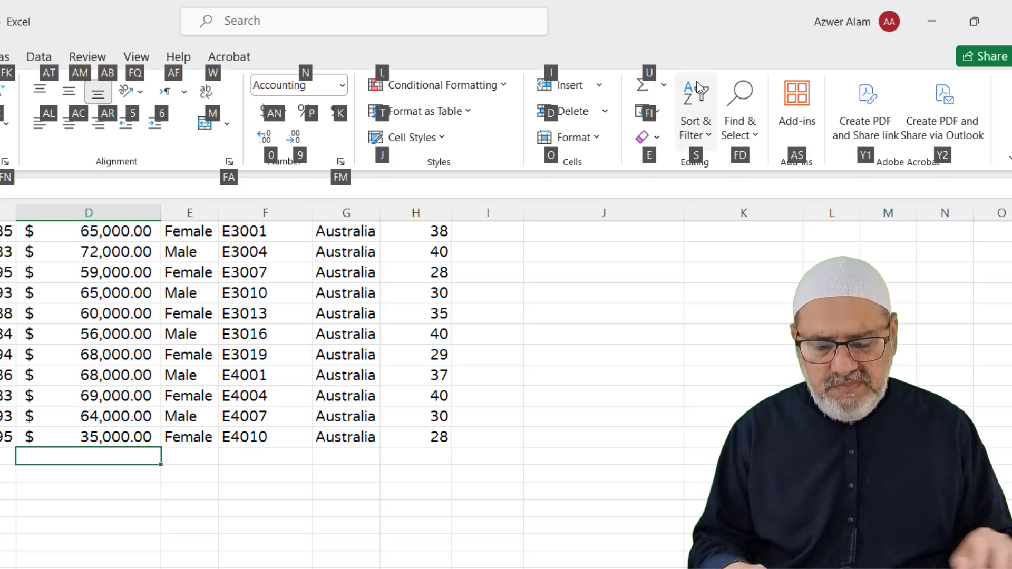
pyautogui.press('u')
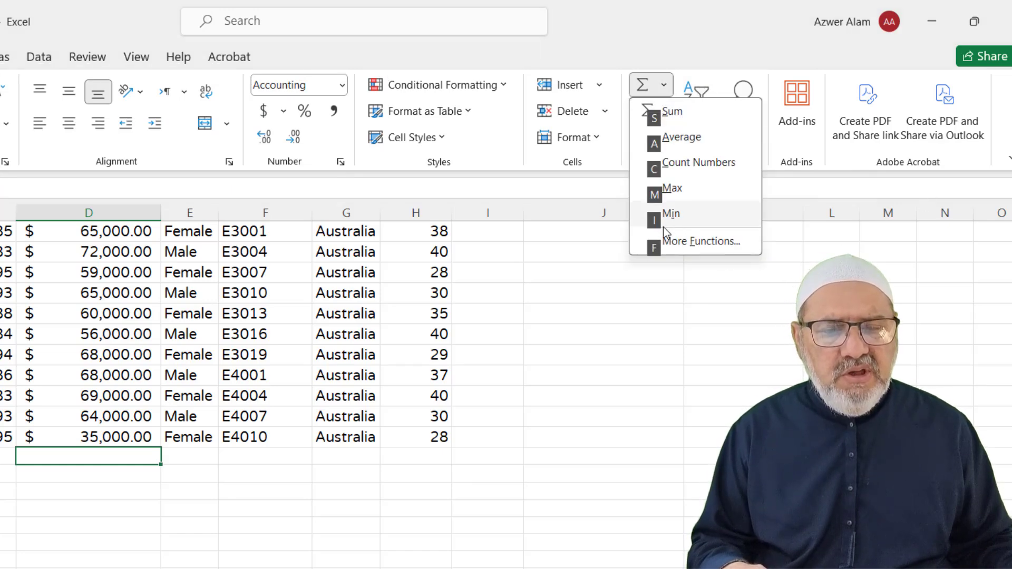
pyautogui.press('i')
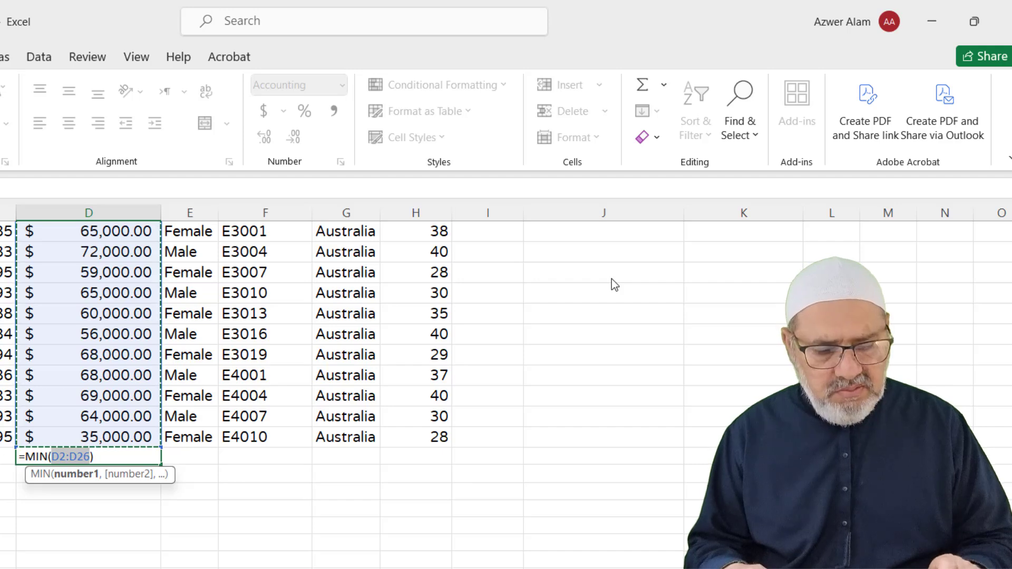
pyautogui.press('Return')
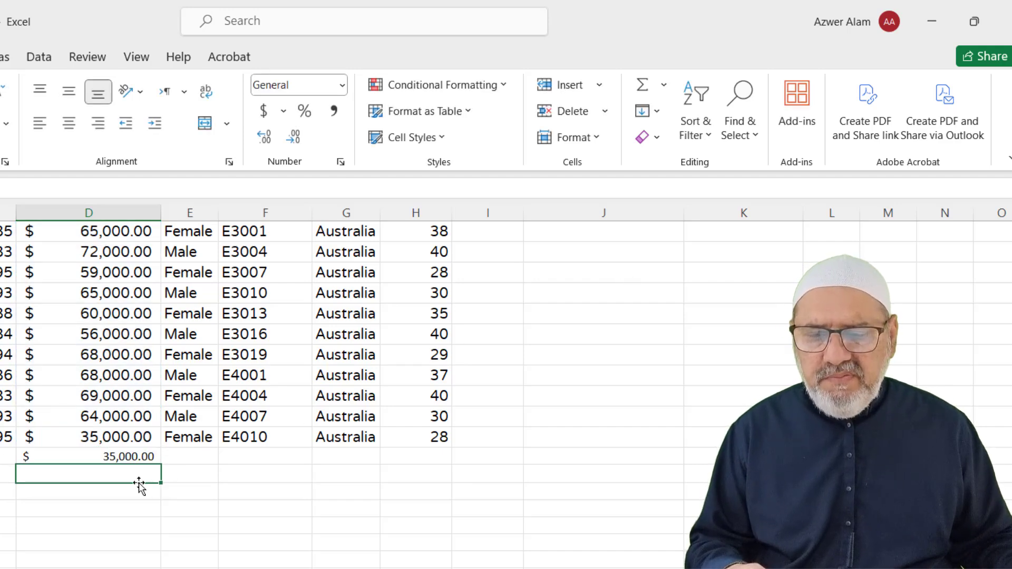
pyautogui.hotkey('ctrl', 'z')
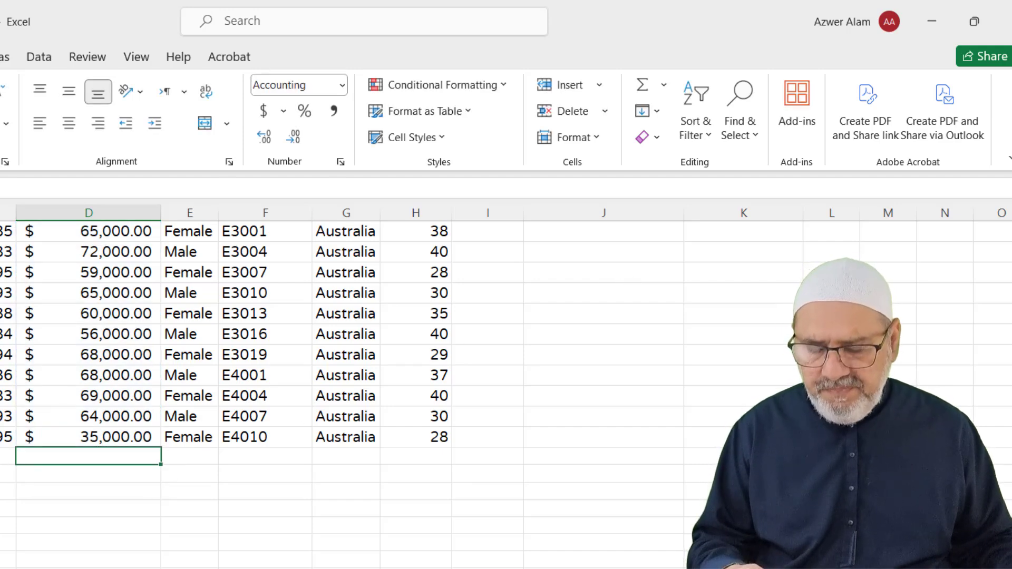
# - Calculate the maximum of the salaries D2:D26 in cell D27 with the AutoSum Max function, and undo it
pyautogui.press('alt')
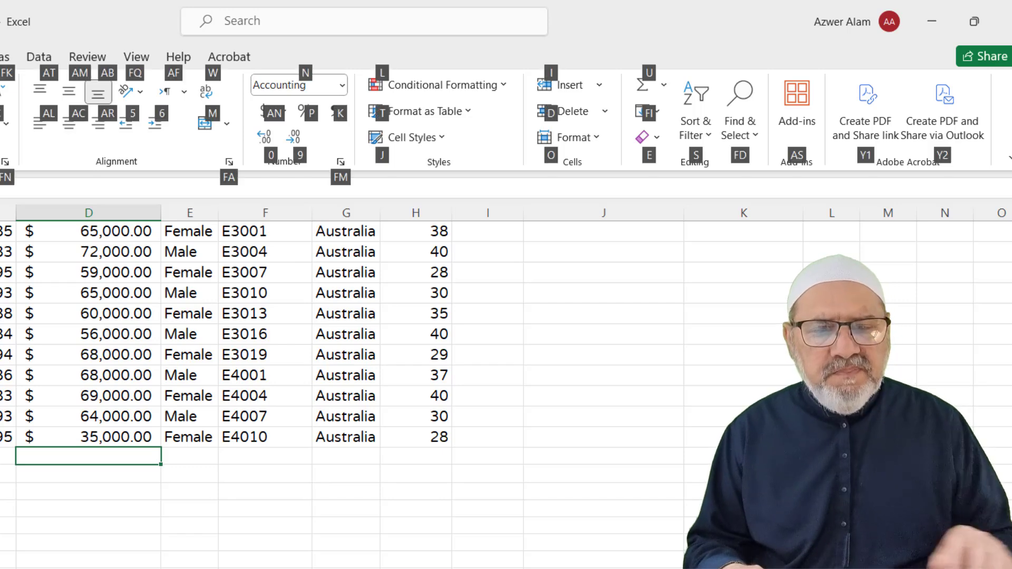
pyautogui.press('u')
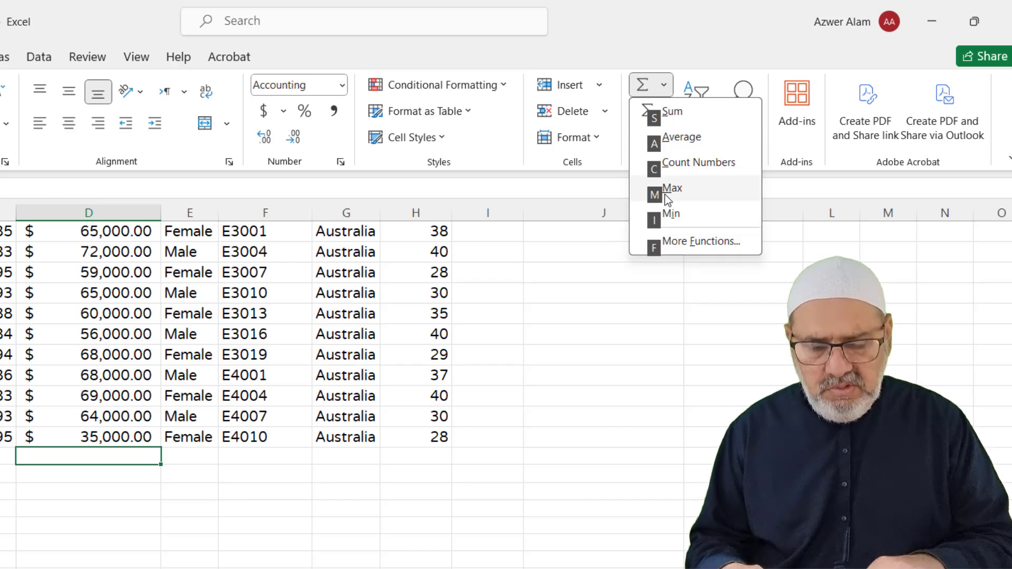
pyautogui.press('m')
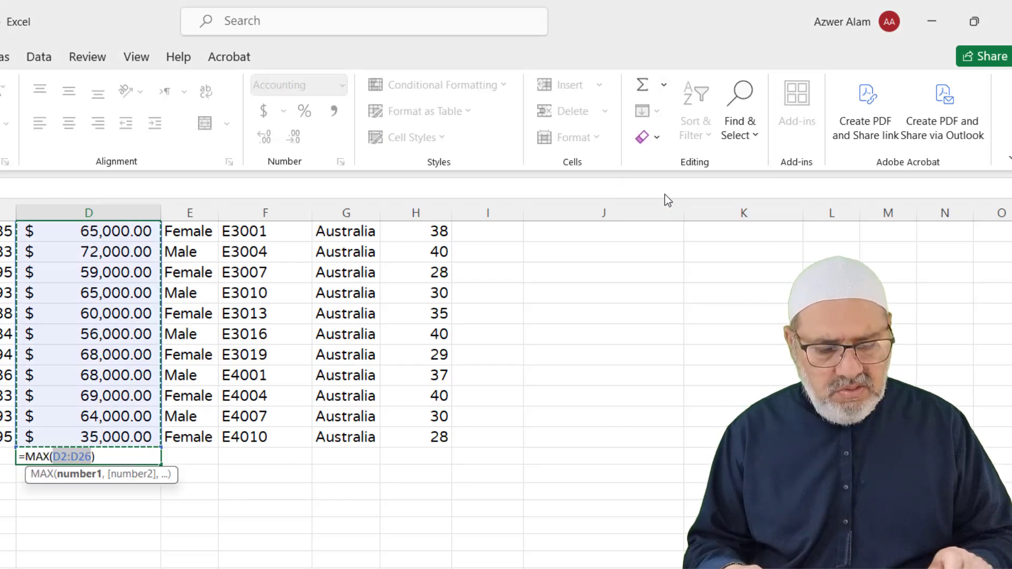
pyautogui.press('Return')
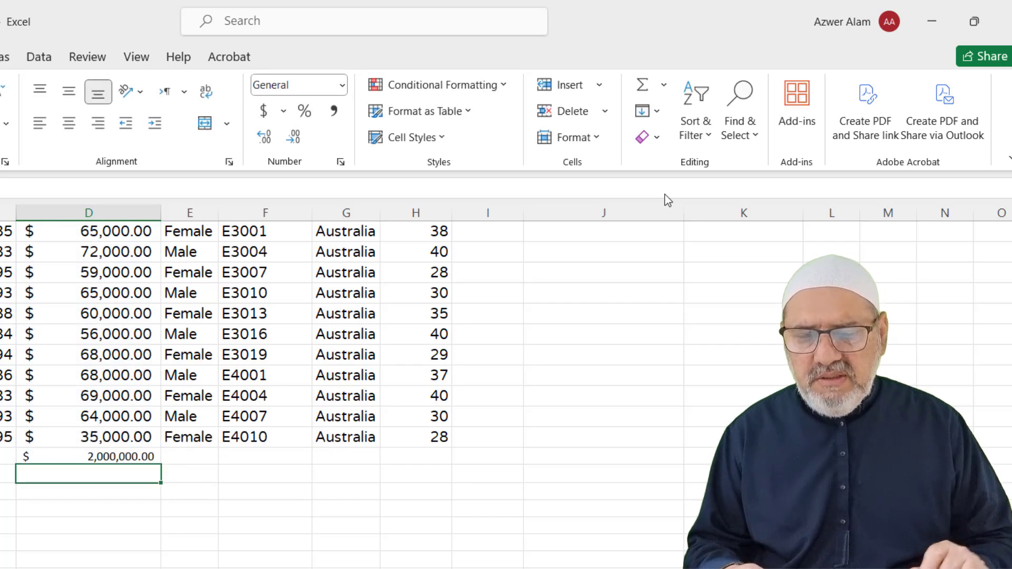
pyautogui.click(567, 215)
pyautogui.hotkey('ctrl', 'z')
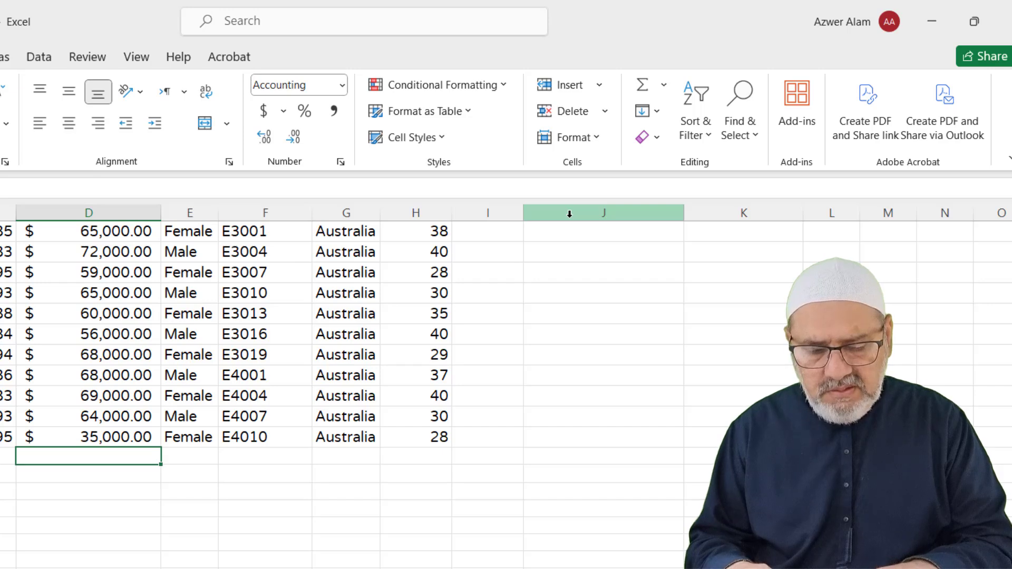
# - Count the salaries D2:D26 in cell D27 with the AutoSum Count Numbers function
pyautogui.hotkey('alt', 'h')
pyautogui.press('u')
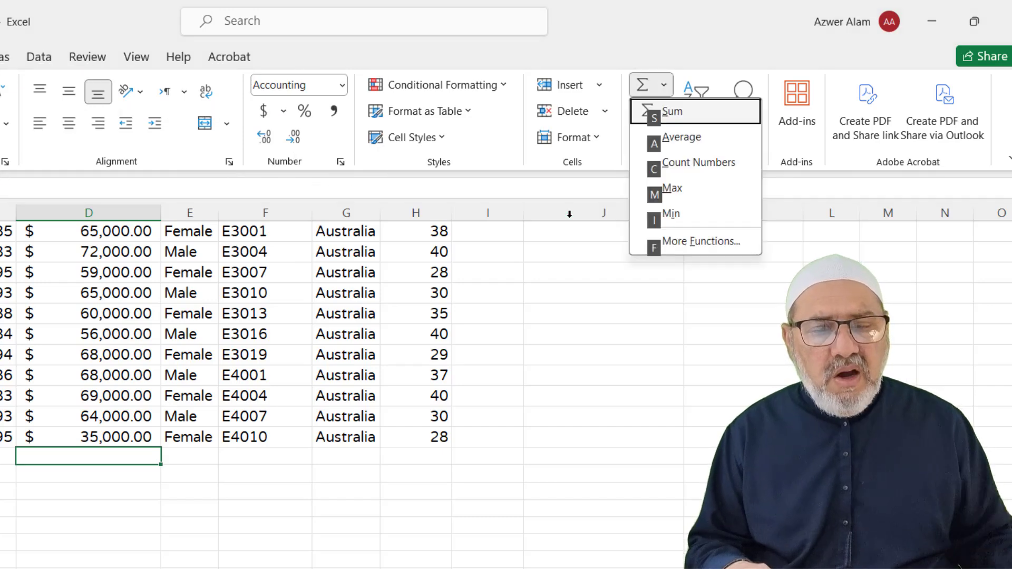
pyautogui.click(656, 164)
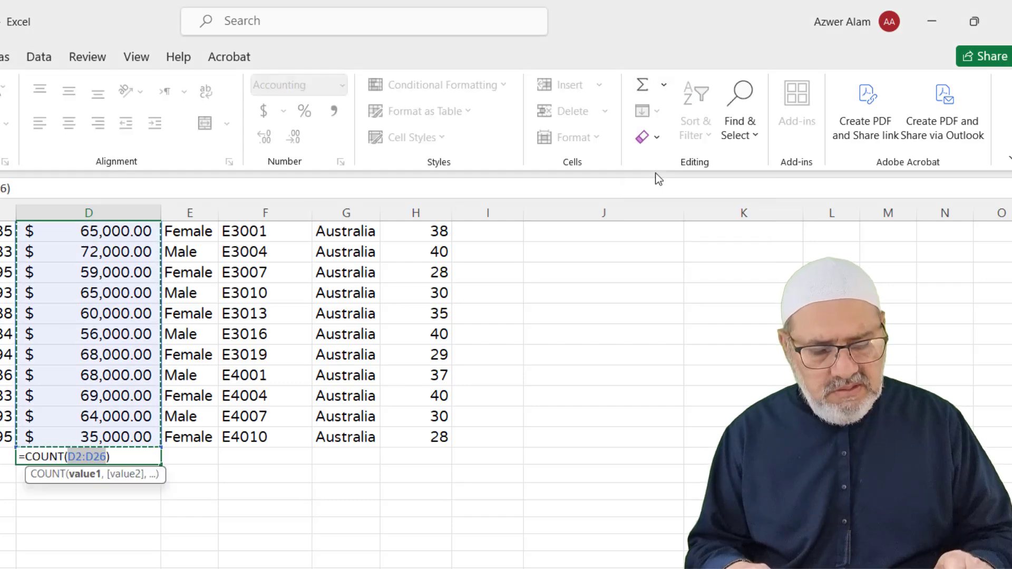
pyautogui.press('Return')
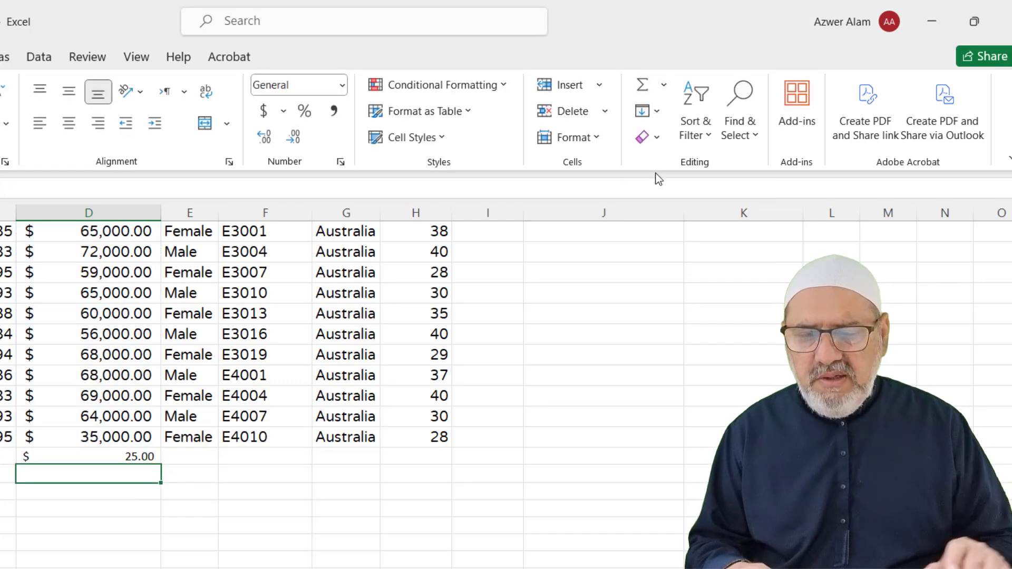
# - Apply the Number format to the salary count in D27, and undo both the format and the count
pyautogui.click(58, 457)
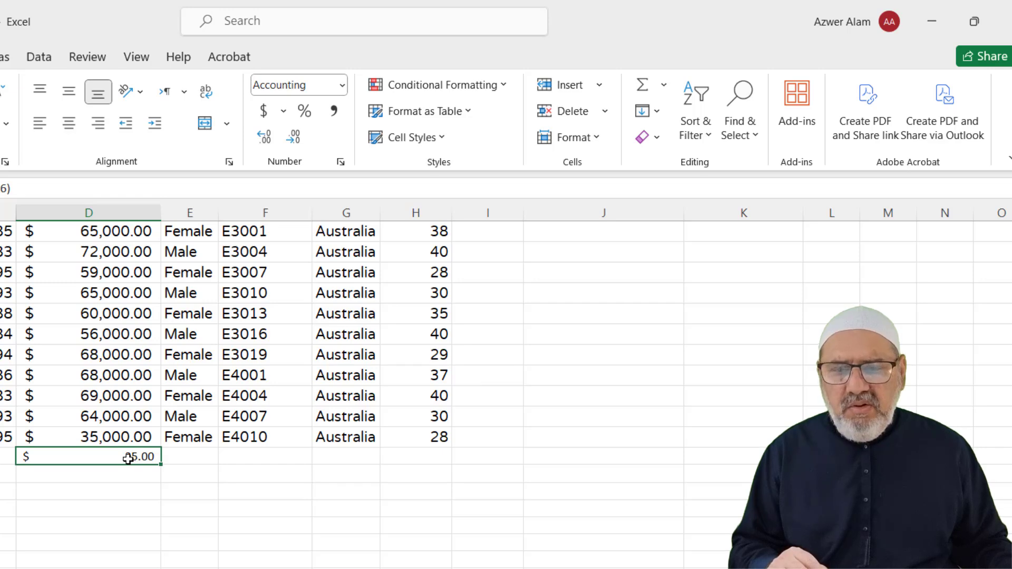
pyautogui.click(283, 111)
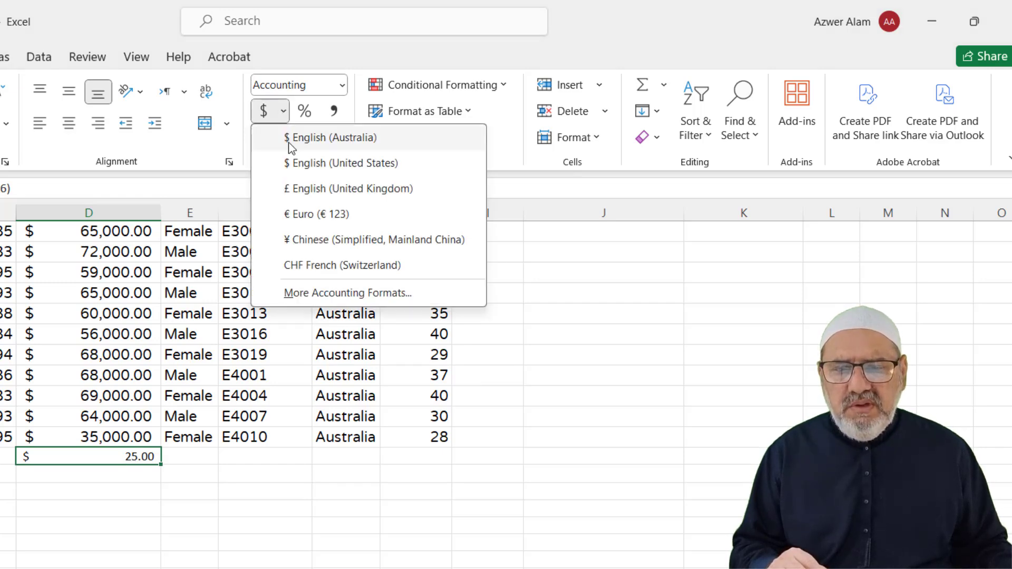
pyautogui.click(342, 85)
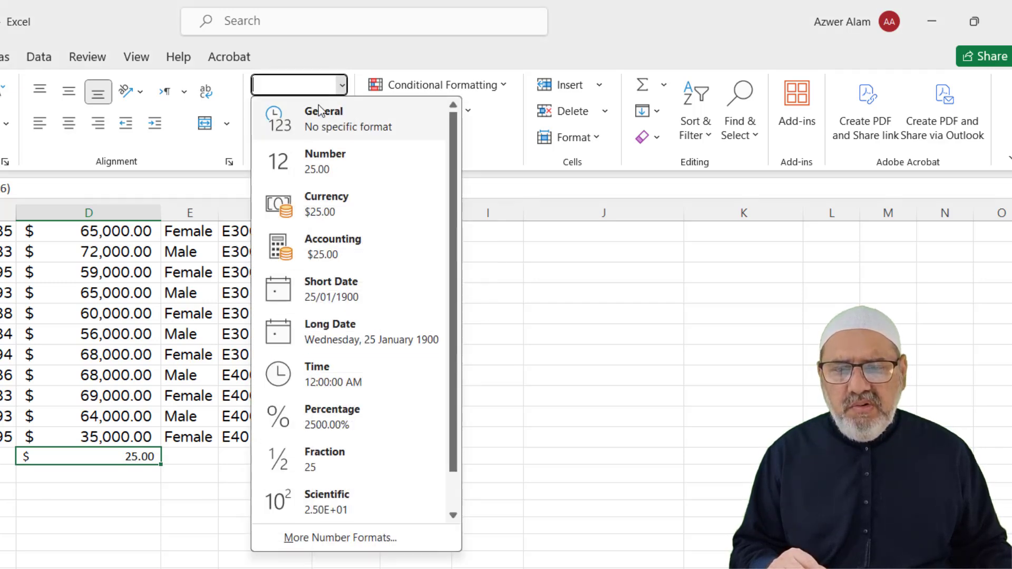
pyautogui.click(311, 160)
pyautogui.click(144, 486)
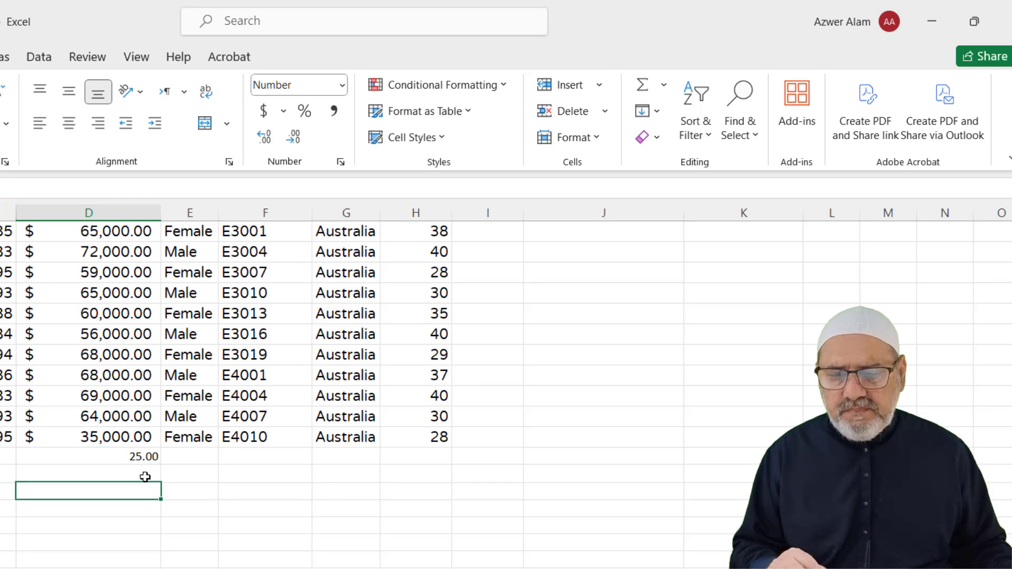
pyautogui.click(149, 459)
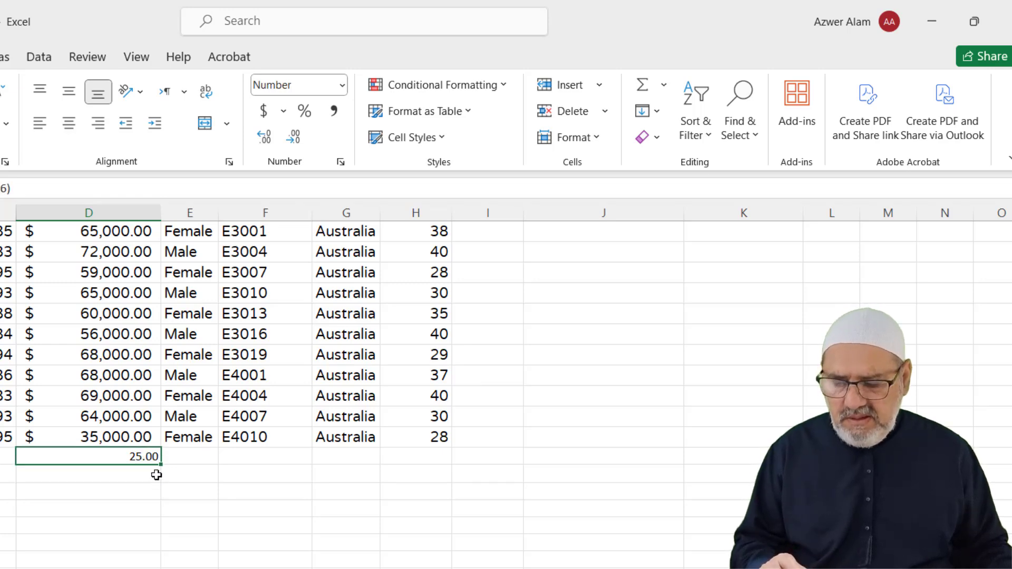
pyautogui.hotkey('ctrl', 'z')
pyautogui.hotkey('ctrl', 'z')
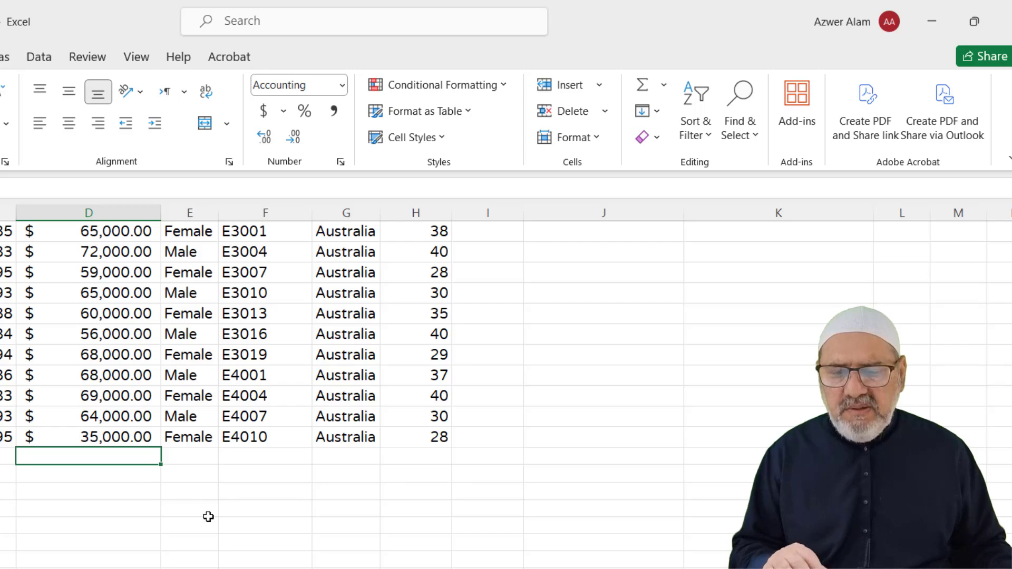
# - Examine the summary formulas for total employees and male employees, and the Sum of Salaries formula in K3
pyautogui.scroll(5, 204, 516)
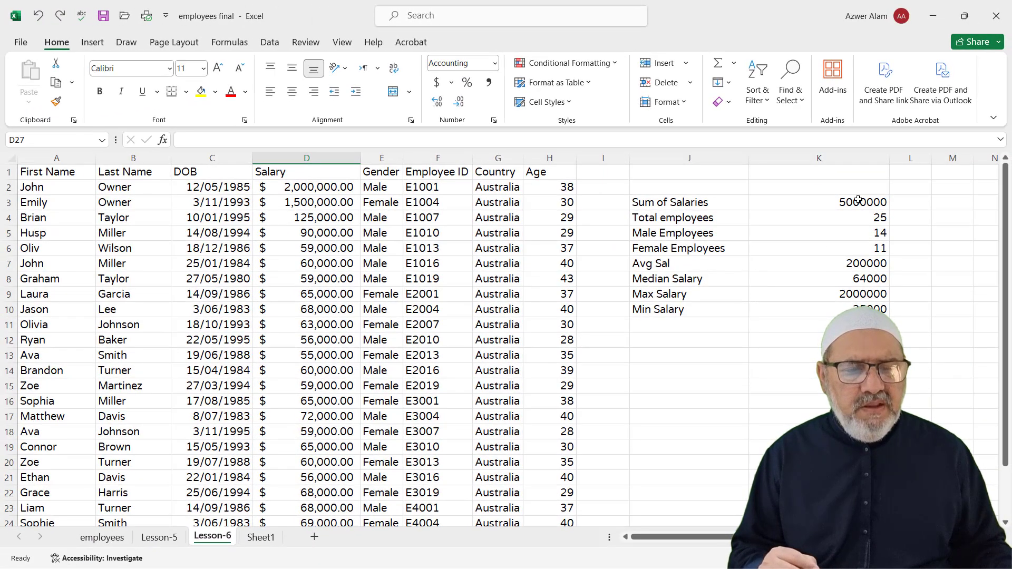
pyautogui.click(816, 198)
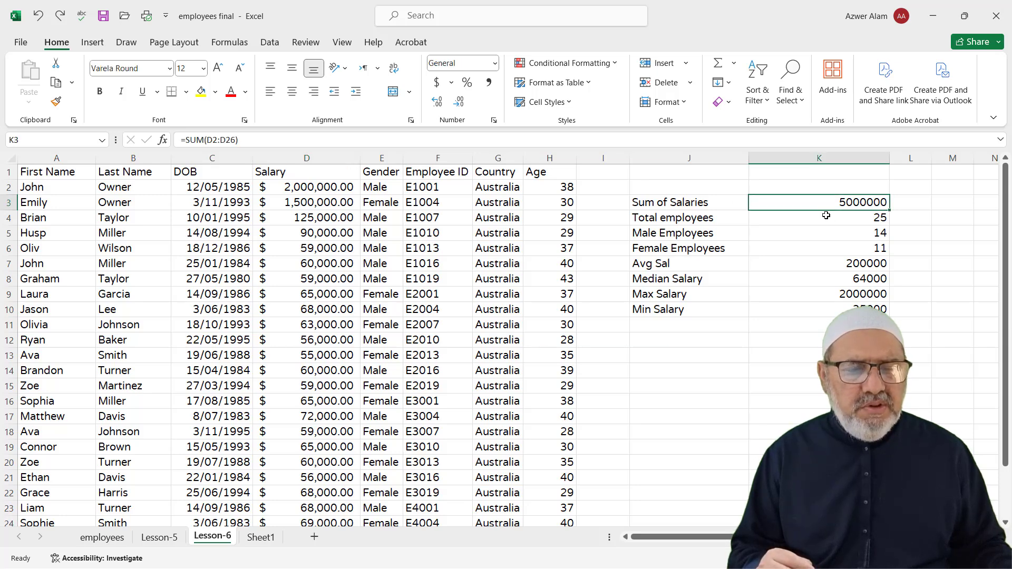
pyautogui.click(824, 216)
pyautogui.click(814, 231)
pyautogui.click(812, 206)
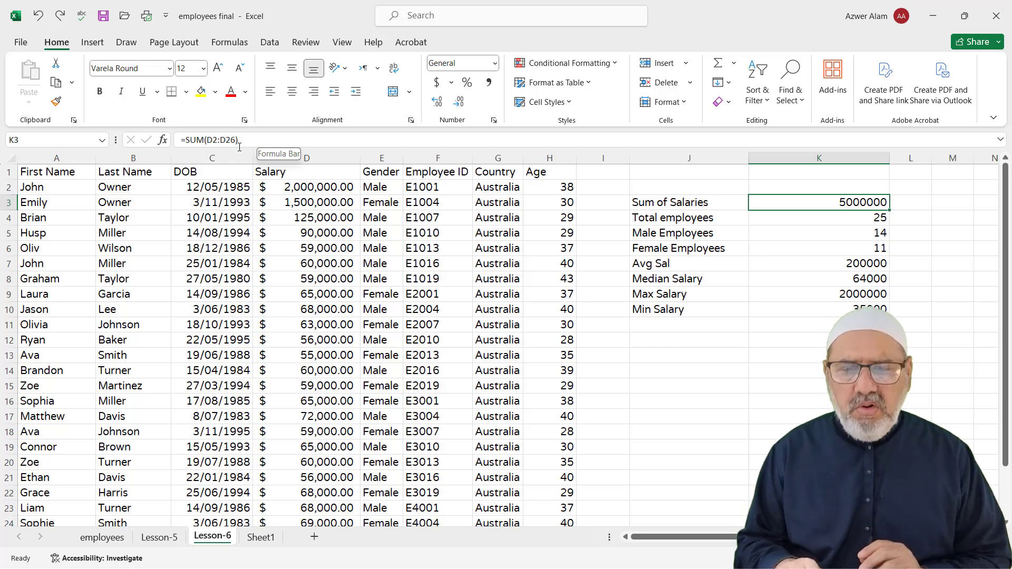
# - Insert an AutoSum of D2:D26 in cell D27 below the Salary column, and undo it
pyautogui.press('alt')
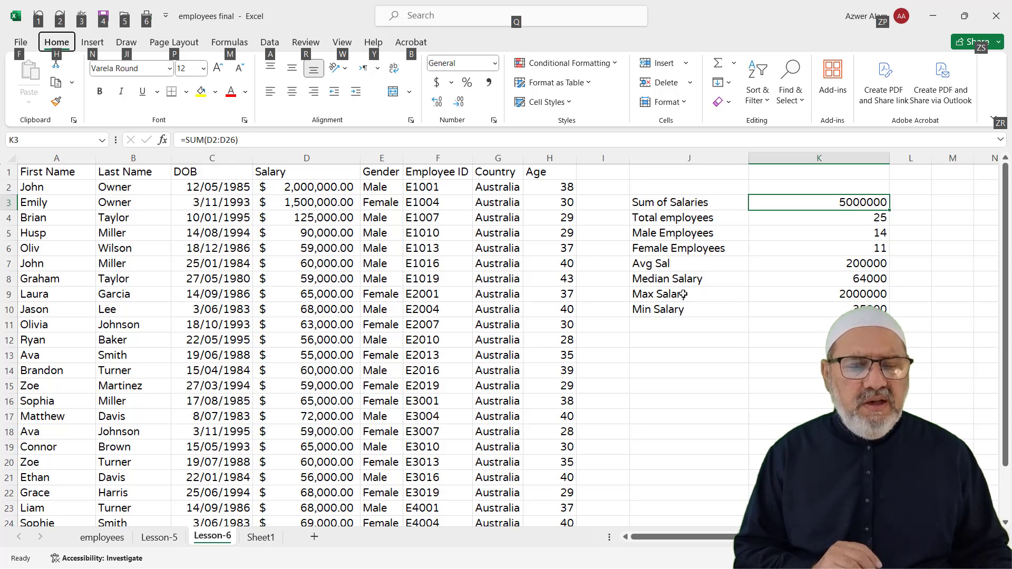
pyautogui.scroll(-3, 681, 295)
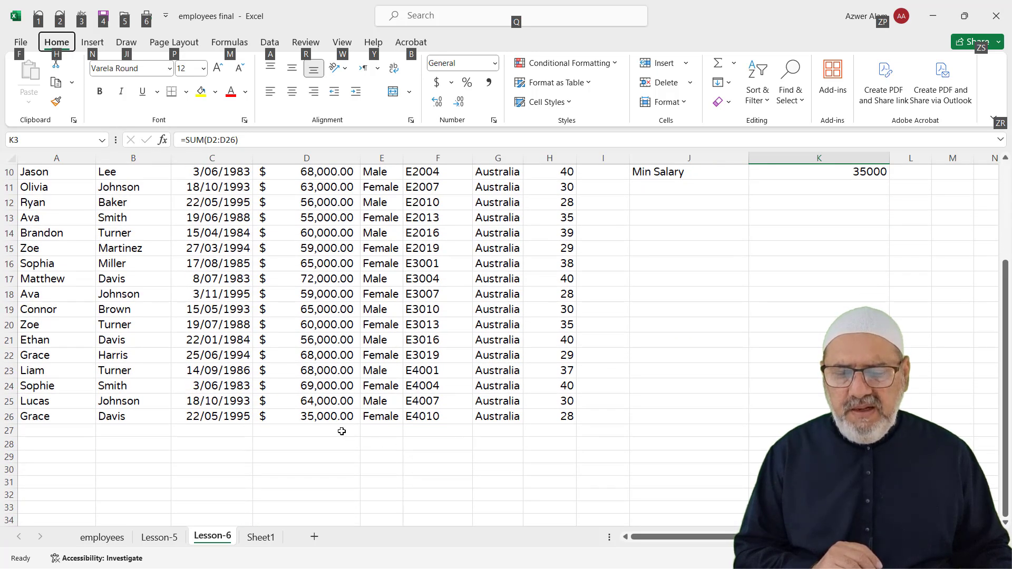
pyautogui.click(341, 431)
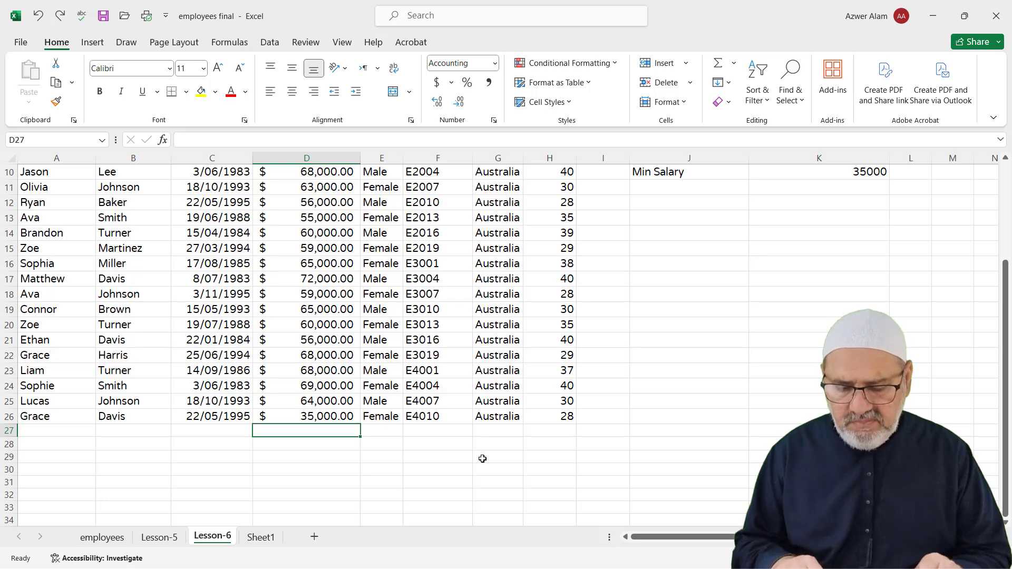
pyautogui.hotkey('alt', '=')
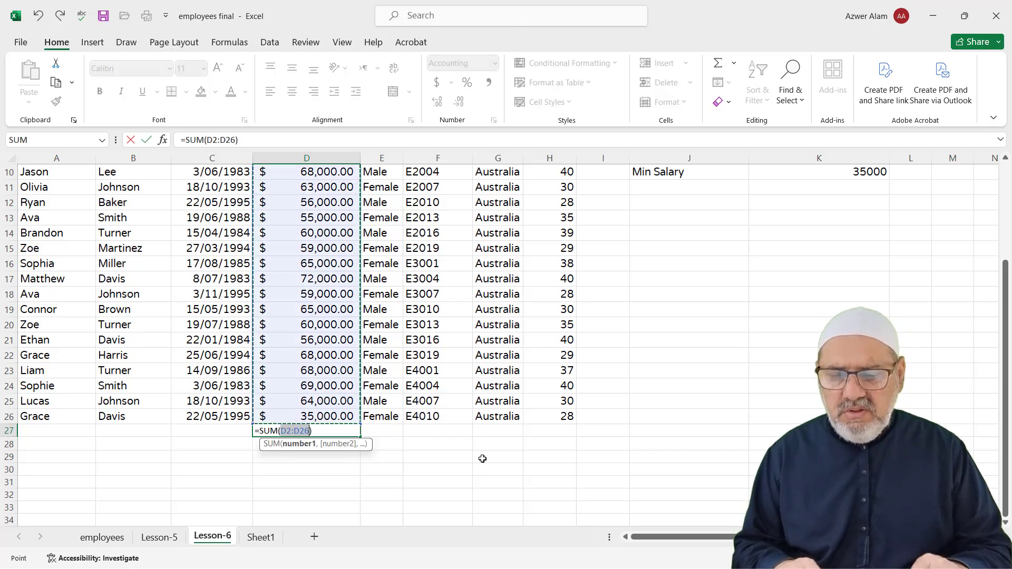
pyautogui.press('Return')
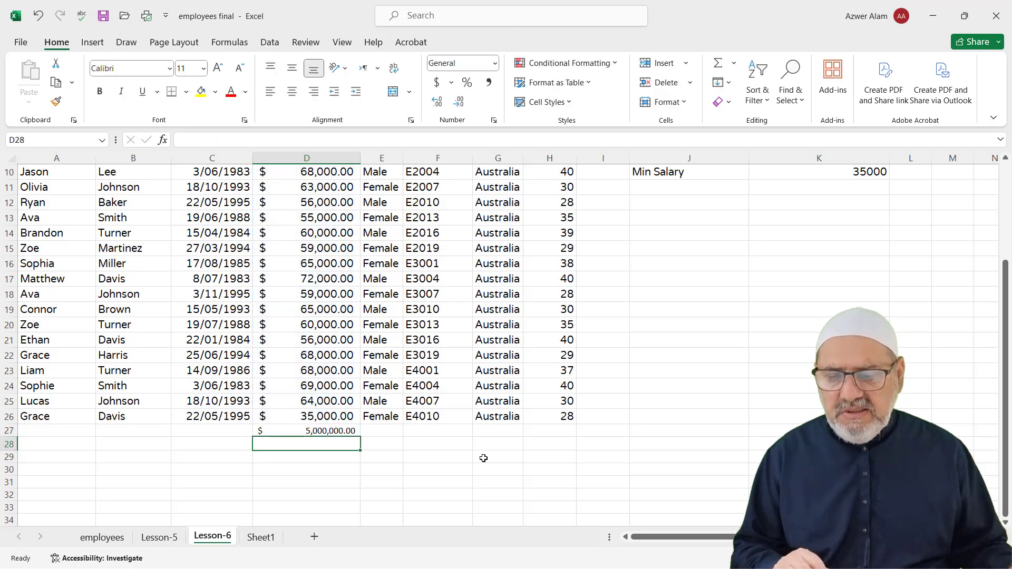
pyautogui.click(38, 16)
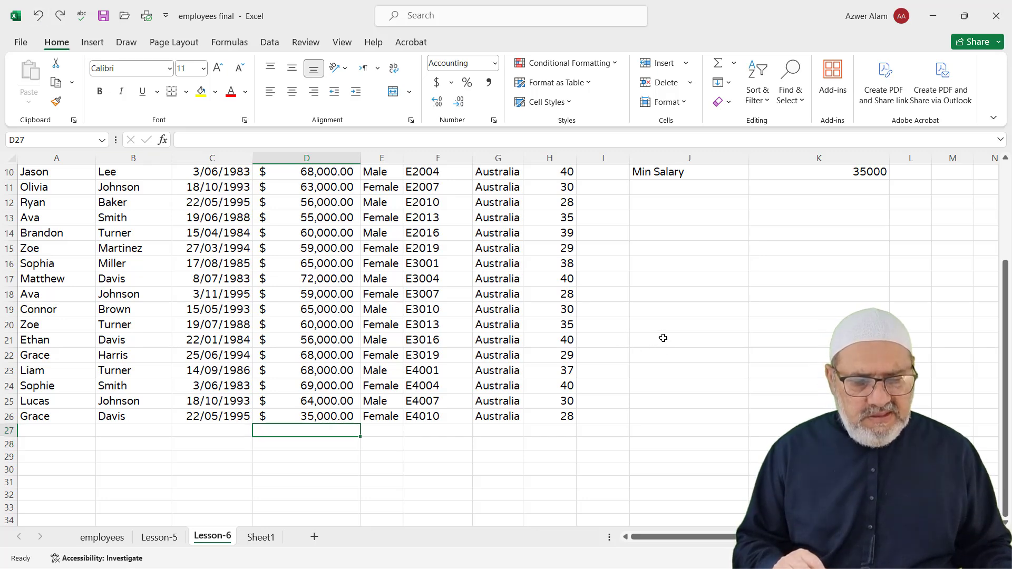
# - Examine the age formula of the first employee in cell H2
pyautogui.scroll(3, 663, 338)
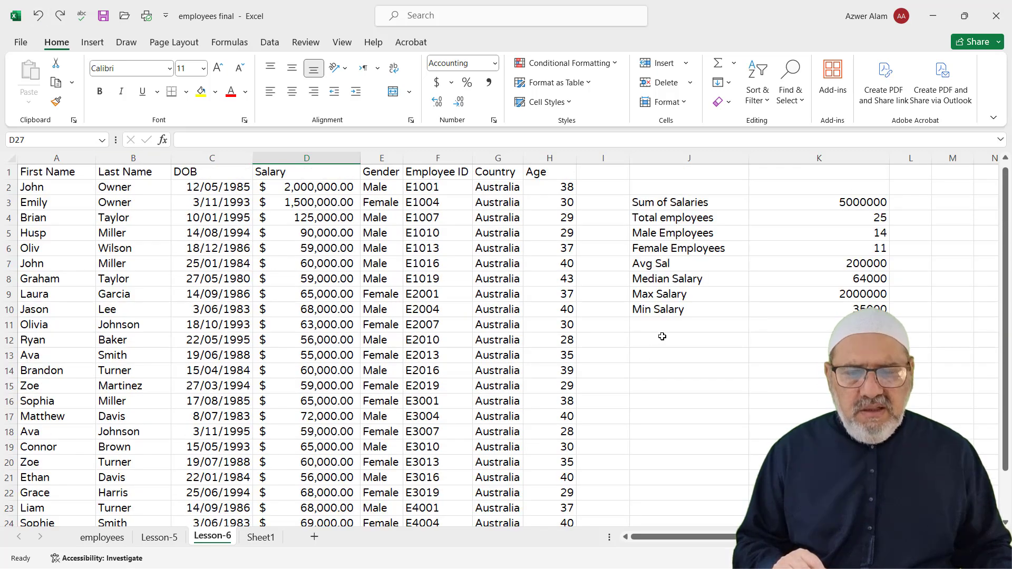
pyautogui.click(563, 188)
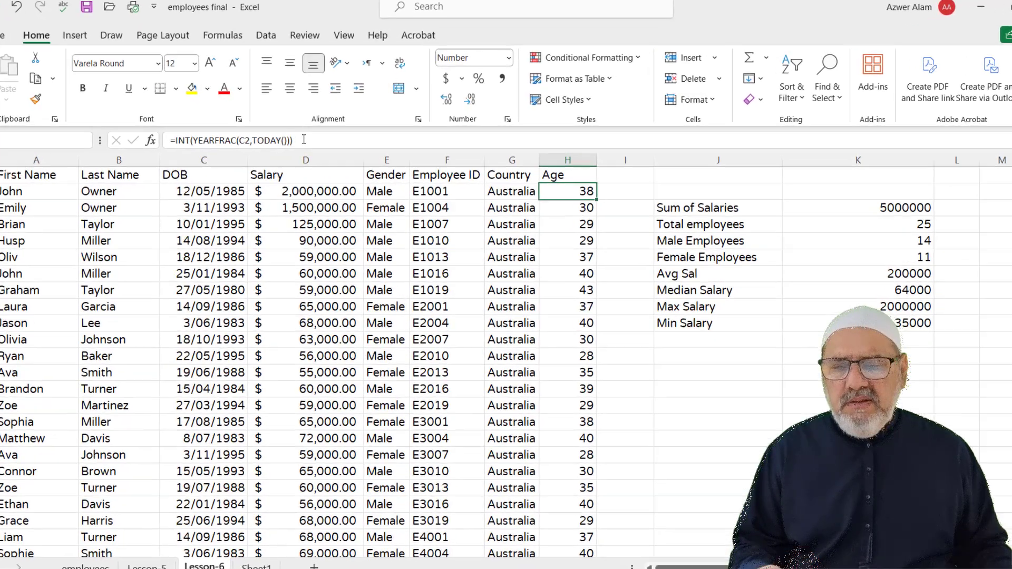
# - Append & " YEARS" to the age formula in cell H2 and widen the Age column to fit the longer text
pyautogui.click(307, 140)
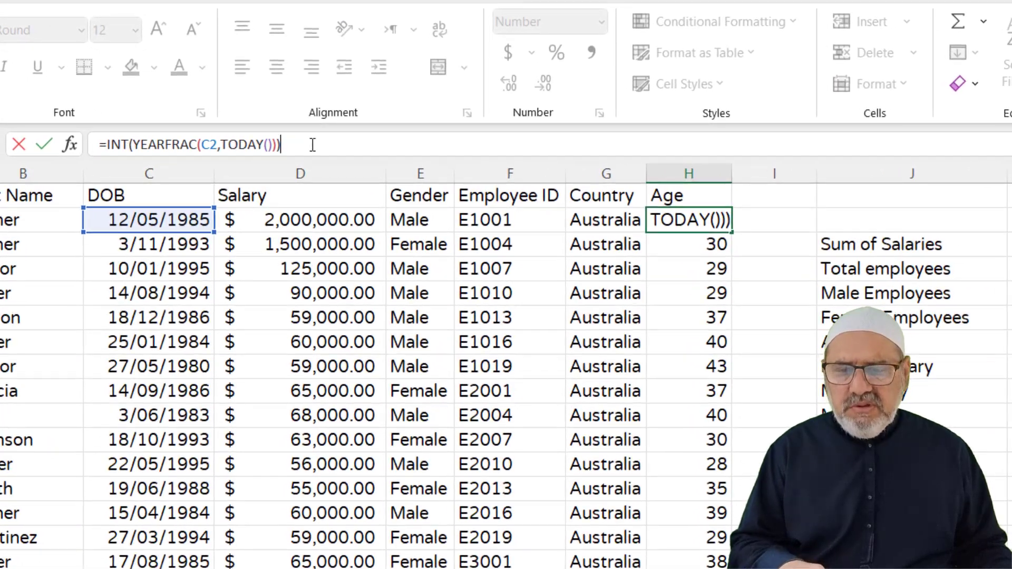
pyautogui.write('&')
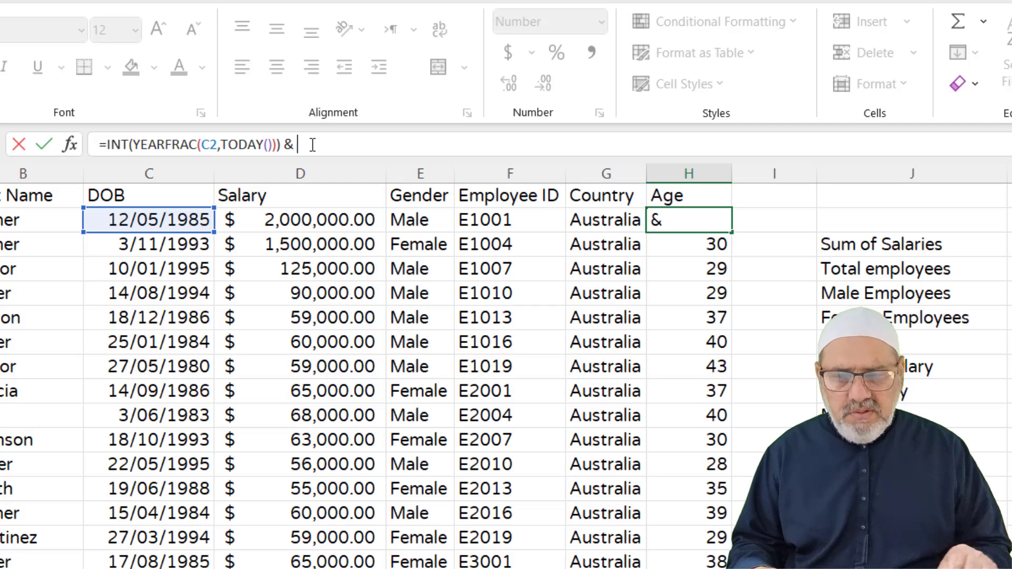
pyautogui.write(' "')
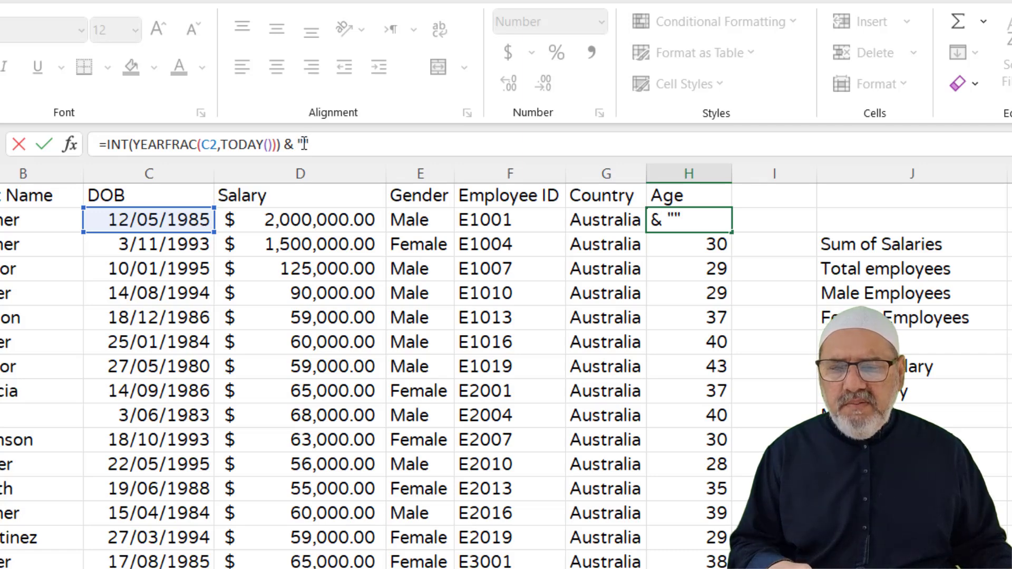
pyautogui.write(' Y')
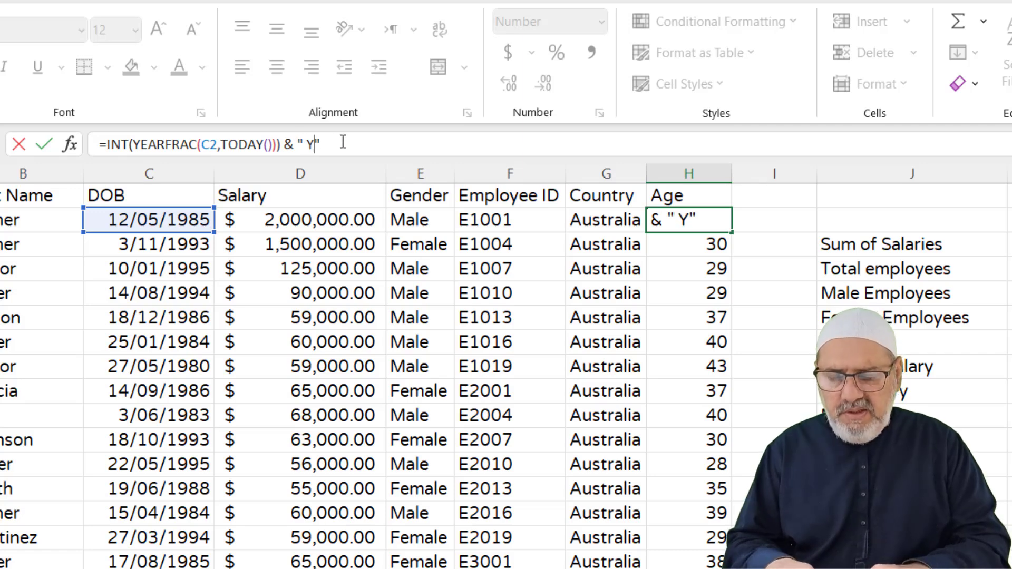
pyautogui.write('EA')
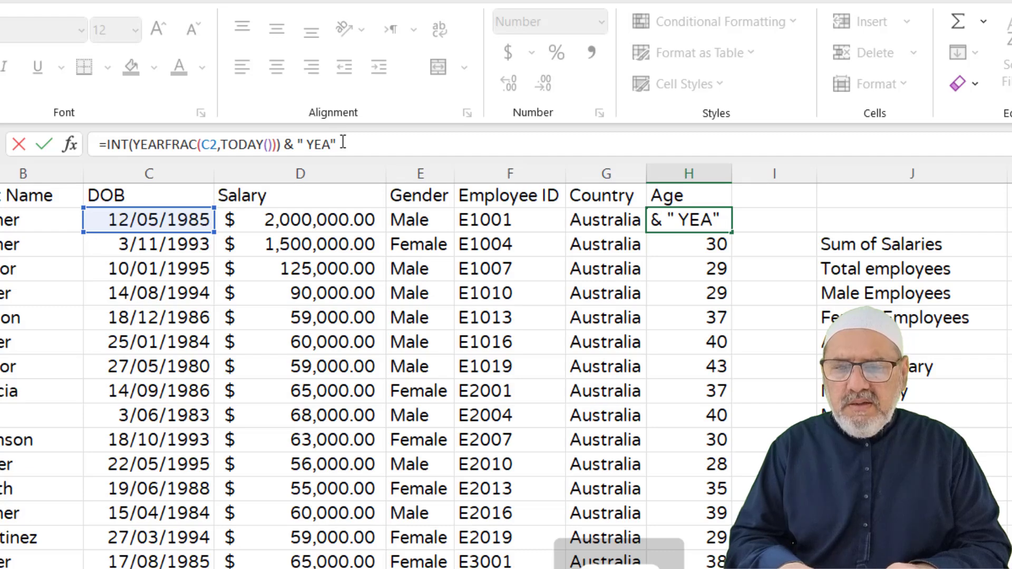
pyautogui.write('RS')
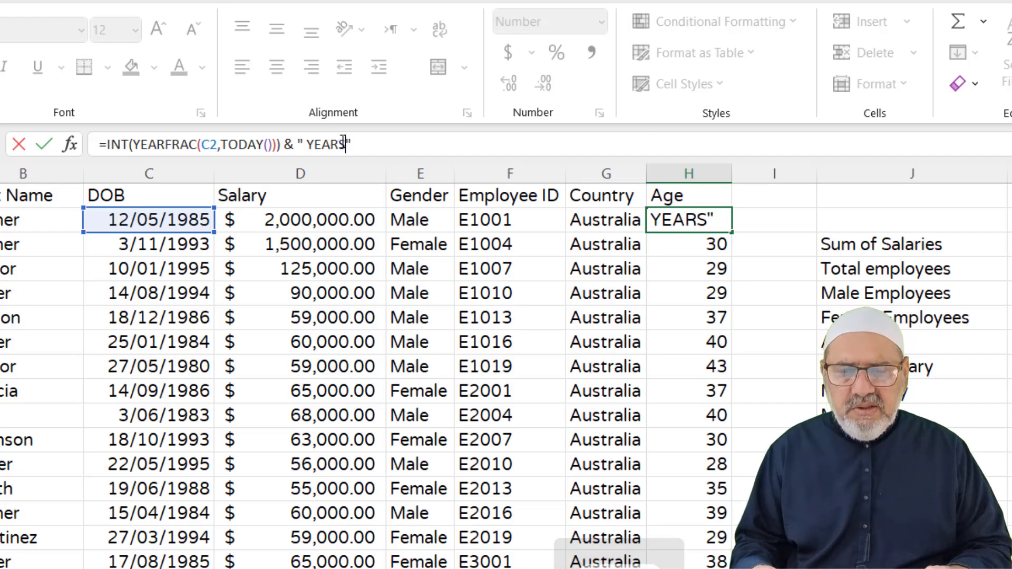
pyautogui.press('Return')
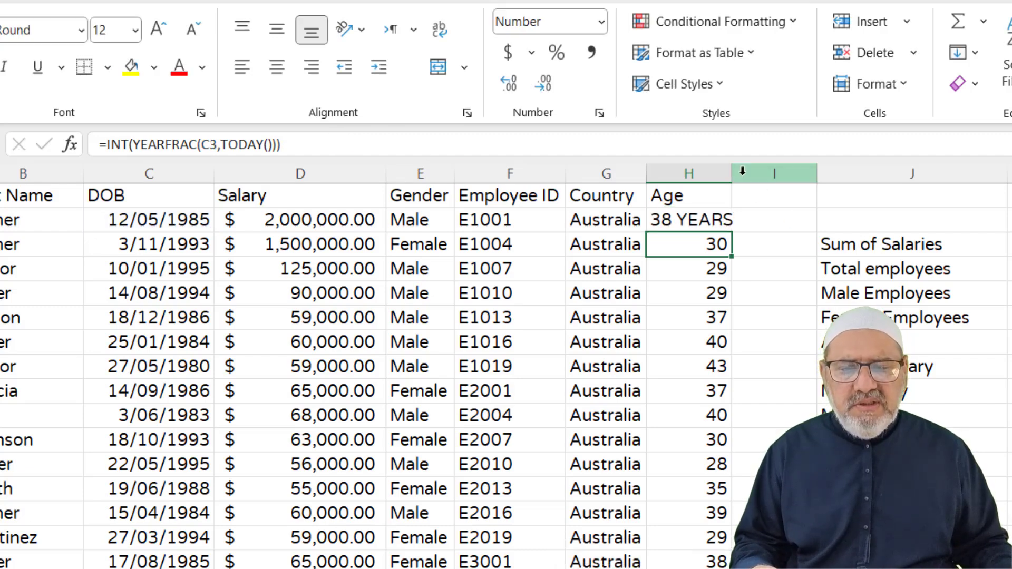
pyautogui.moveTo(731, 174); pyautogui.dragTo(776, 174)
# - Change the text suffix in the H2 age formula to " Years" with only the first letter capitalised
pyautogui.click(730, 224)
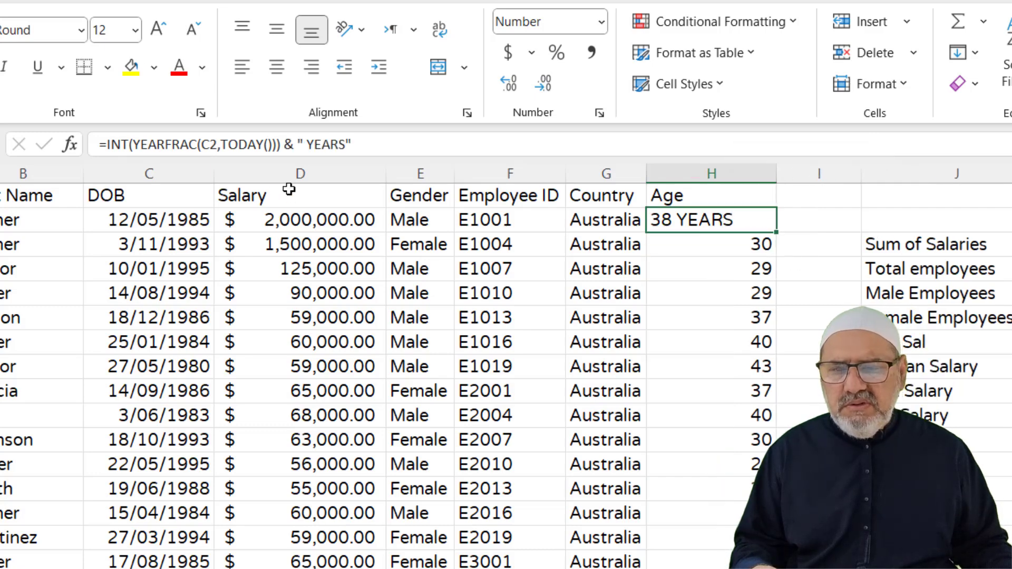
pyautogui.doubleClick(315, 143)
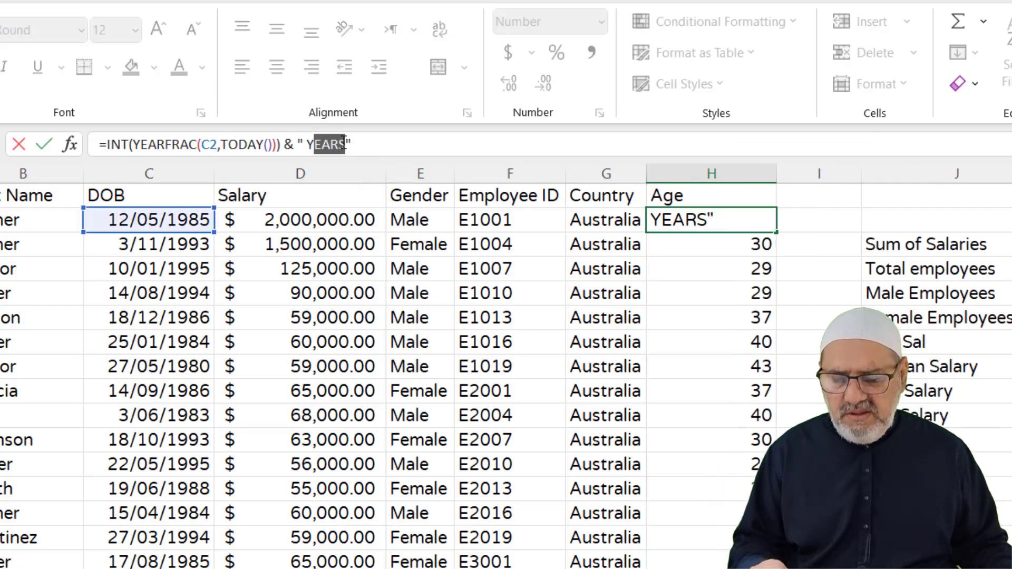
pyautogui.write('YEAR')
pyautogui.press('BackSpace')
pyautogui.press('BackSpace')
pyautogui.press('BackSpace')
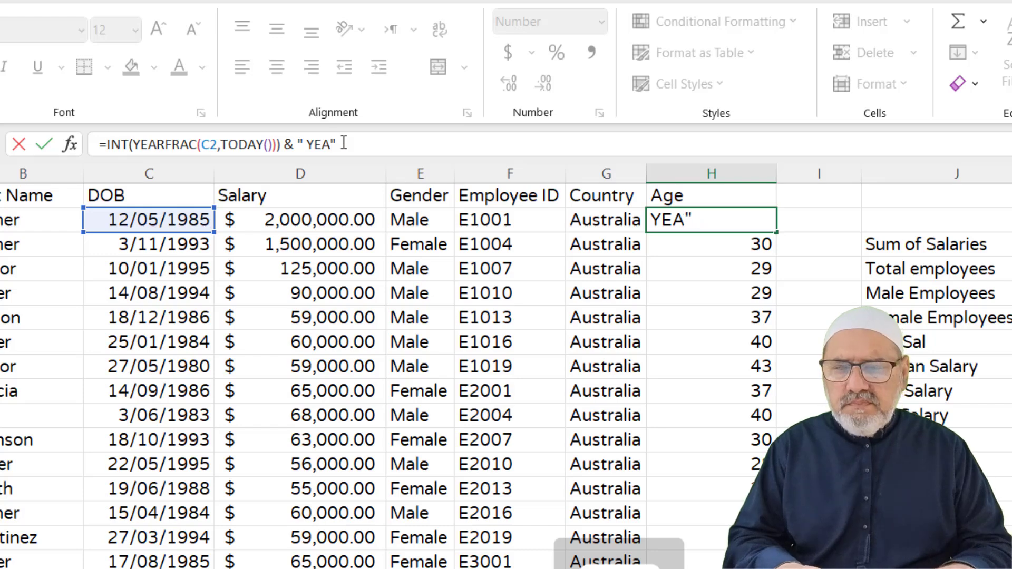
pyautogui.write('ears')
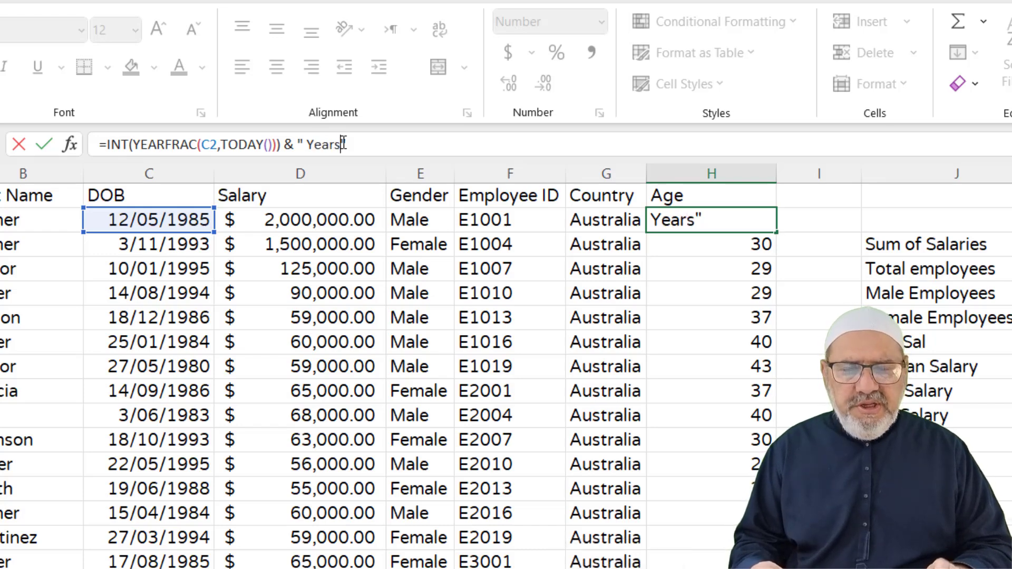
pyautogui.press('Return')
# - Fill the H2 age formula down the Age column to row 26 and check the filled rows
pyautogui.click(695, 220)
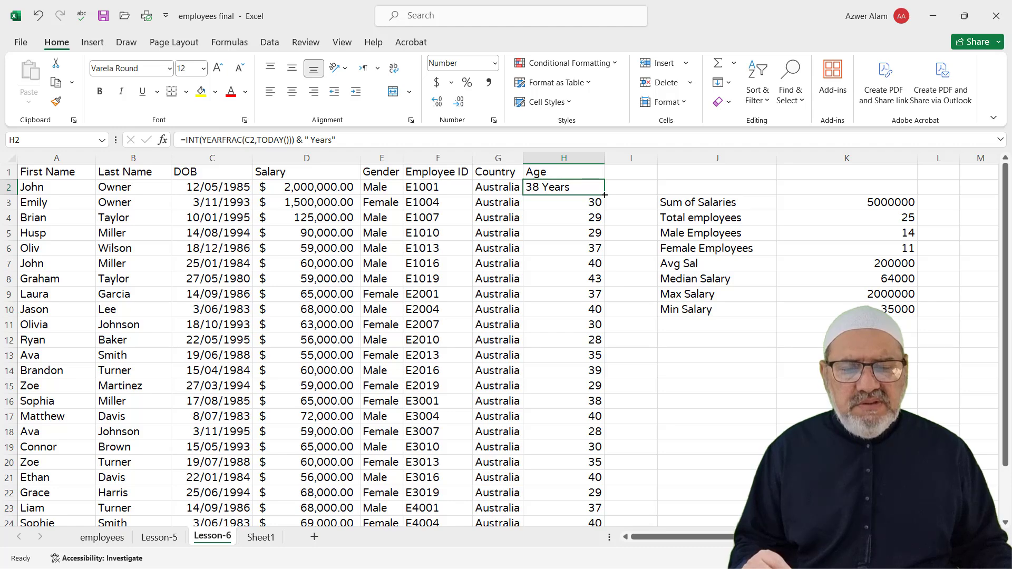
pyautogui.doubleClick(605, 195)
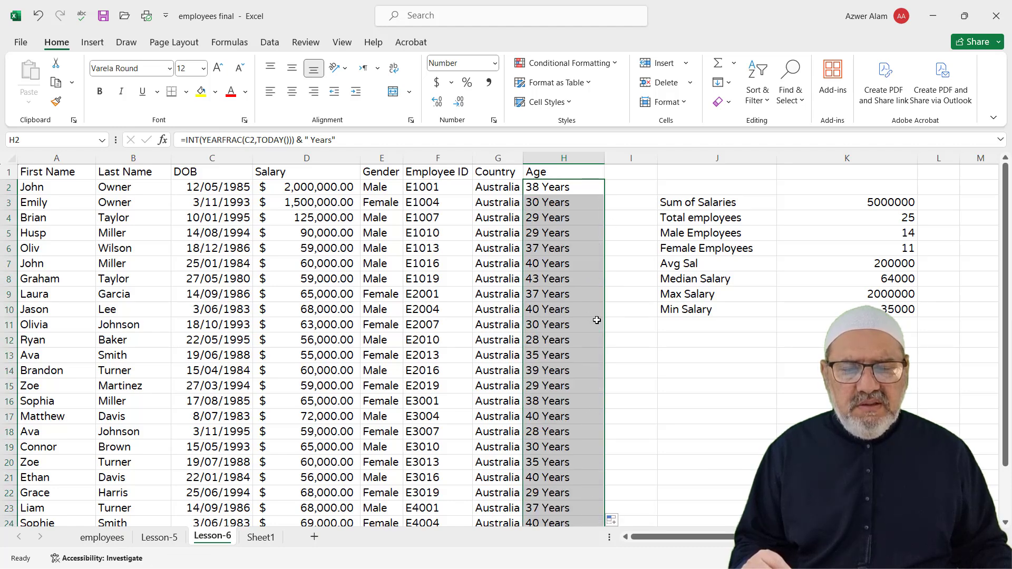
pyautogui.scroll(-4, 581, 286)
pyautogui.scroll(4, 581, 287)
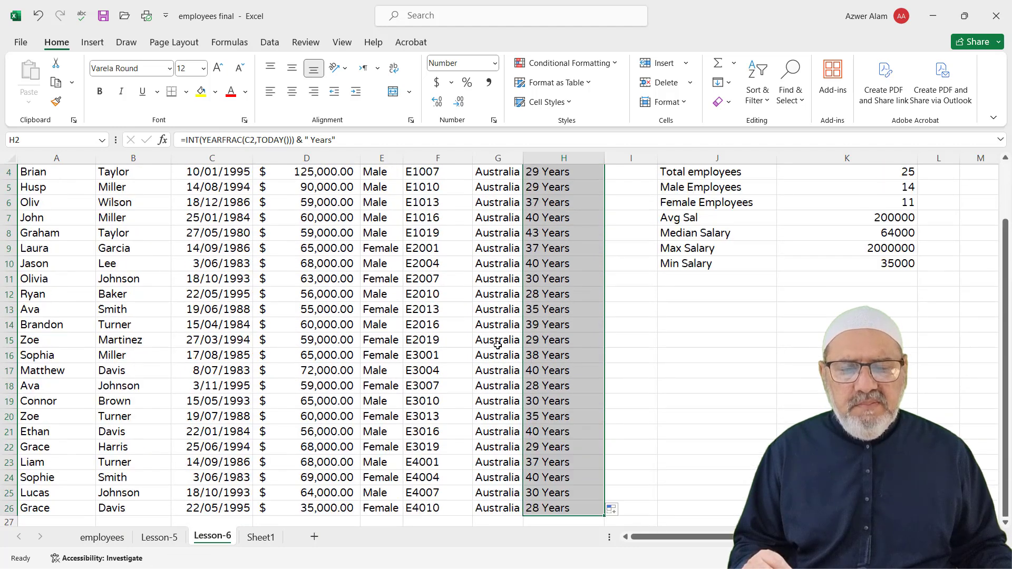
pyautogui.scroll(-3, 526, 328)
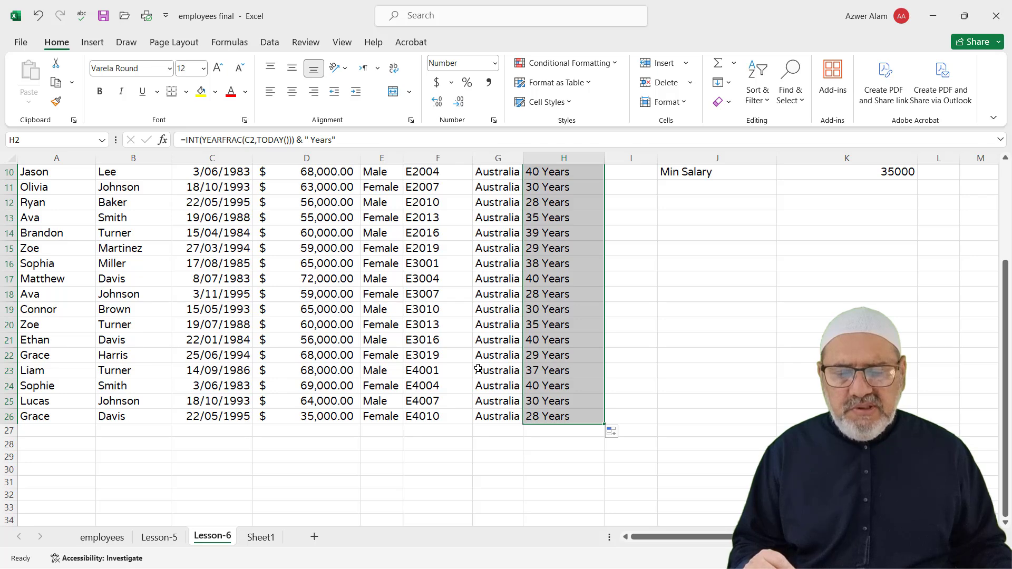
pyautogui.scroll(3, 509, 365)
pyautogui.scroll(-3, 509, 365)
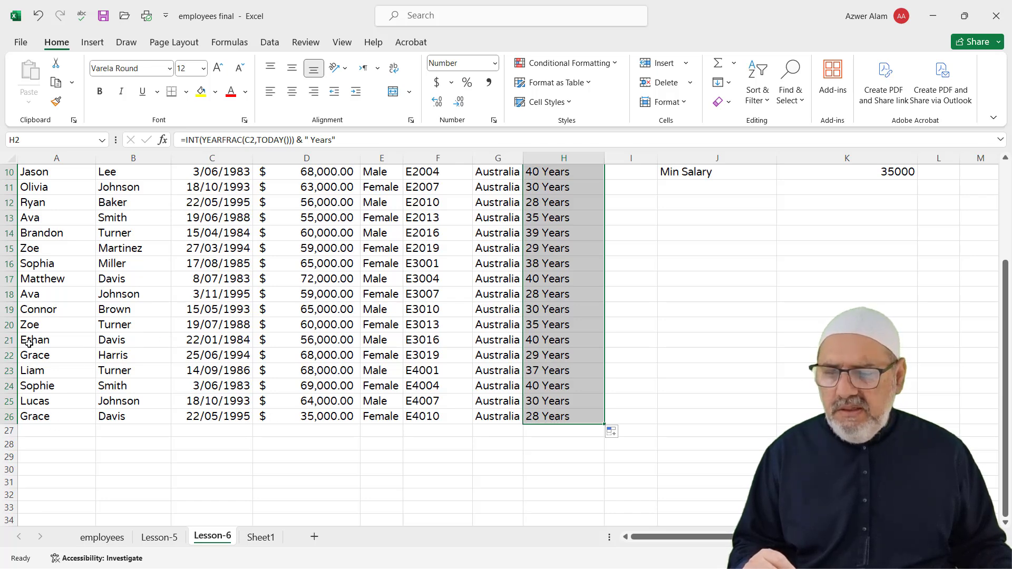
# - Enter Canada as the country for all the employees in G20:G26 at once
pyautogui.moveTo(479, 344); pyautogui.dragTo(493, 418)
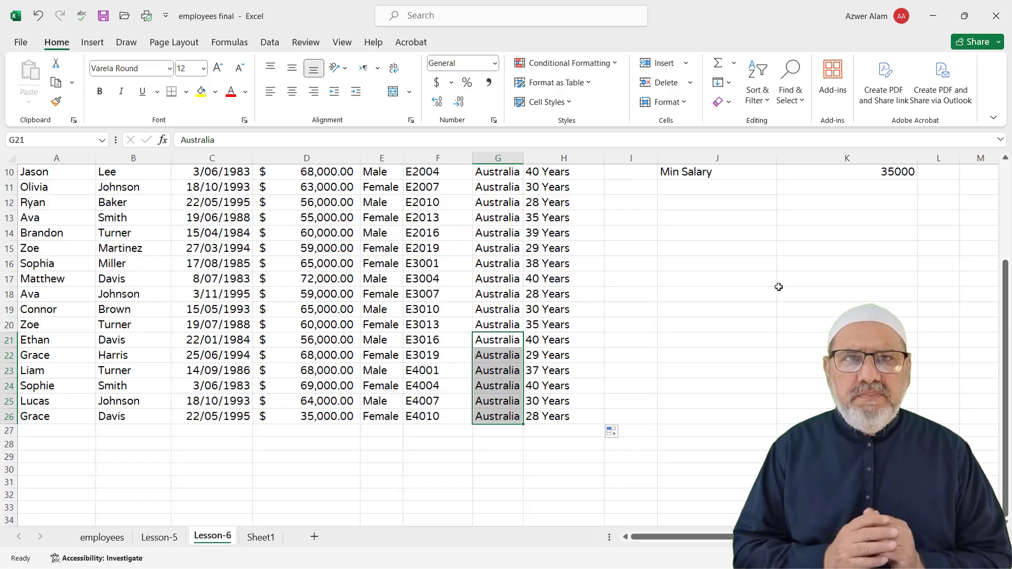
pyautogui.click(785, 291)
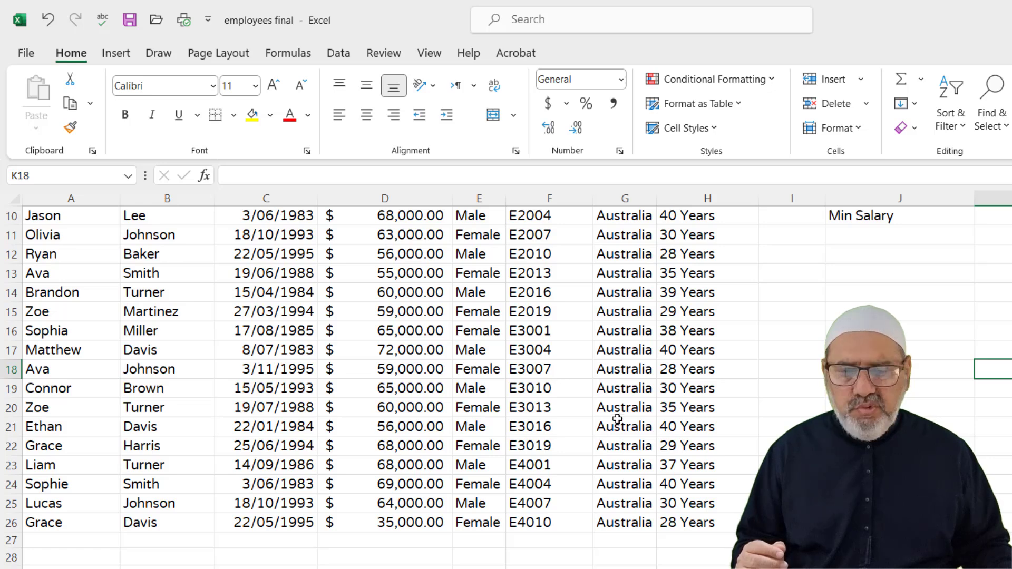
pyautogui.moveTo(617, 411); pyautogui.dragTo(626, 516)
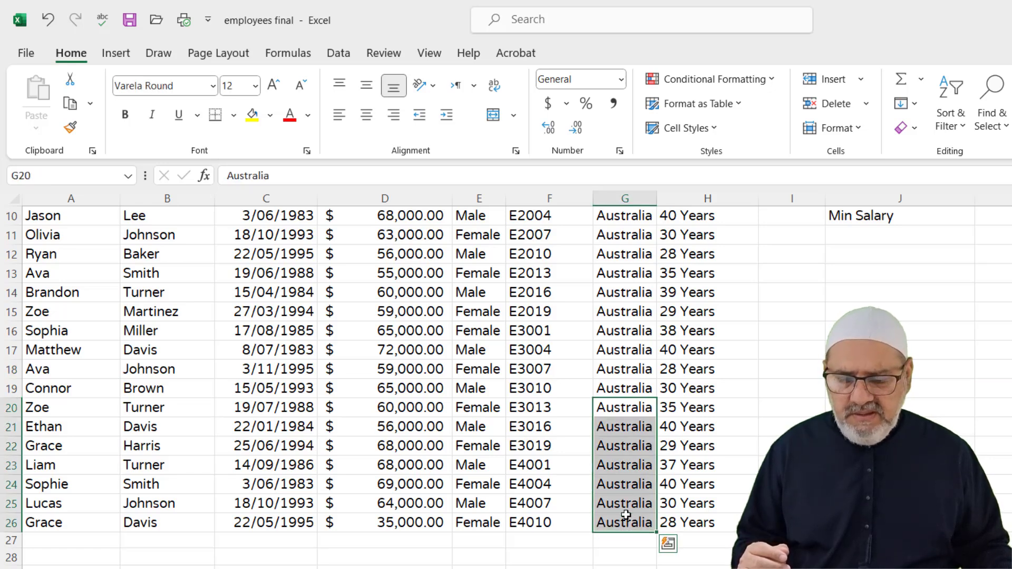
pyautogui.write('Ca')
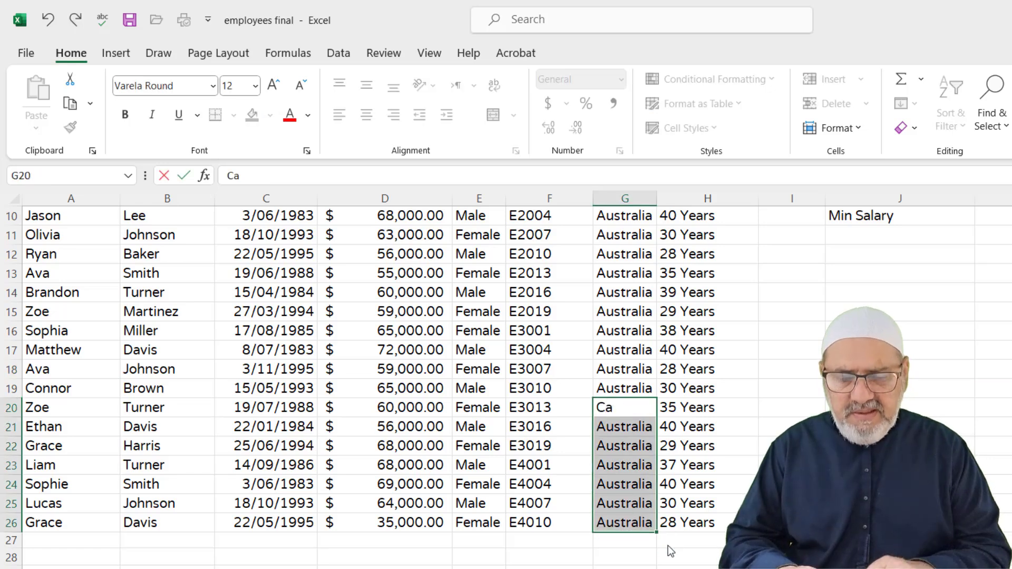
pyautogui.write('nada')
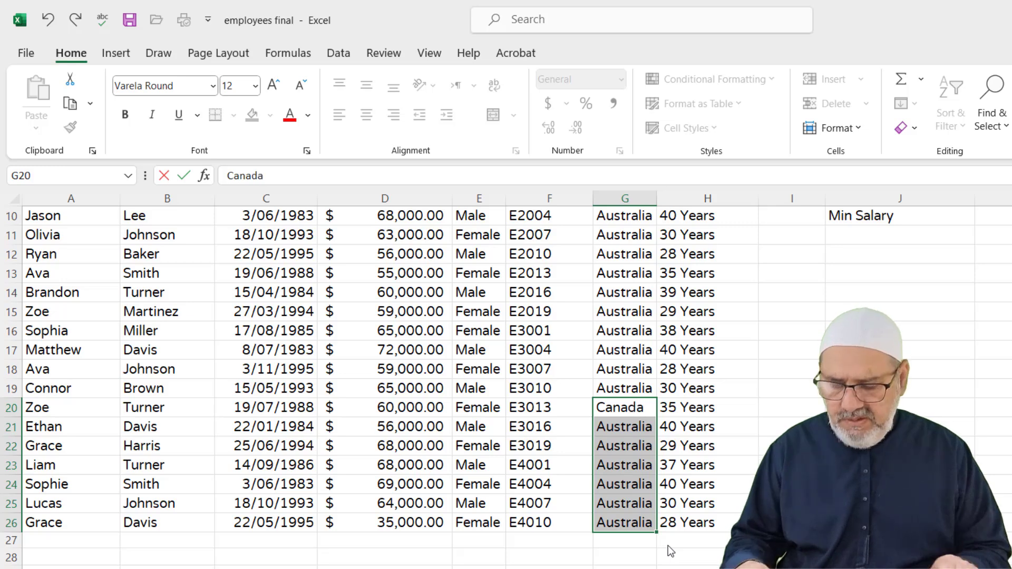
pyautogui.hotkey('ctrl', 'Return')
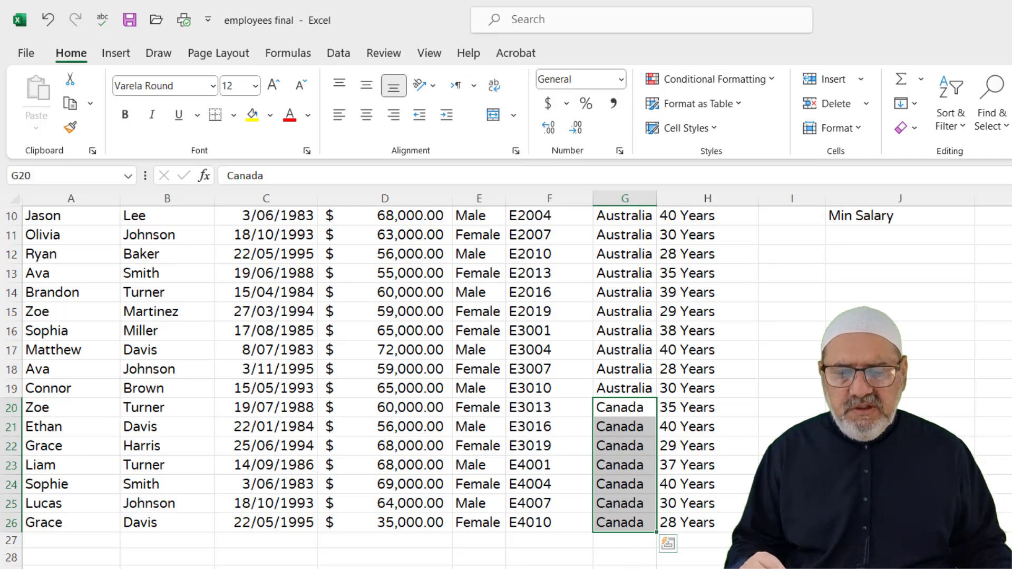
# - Replace every E with CA in the Employee IDs in F20:F26
pyautogui.click(525, 405)
pyautogui.moveTo(526, 405); pyautogui.dragTo(540, 518)
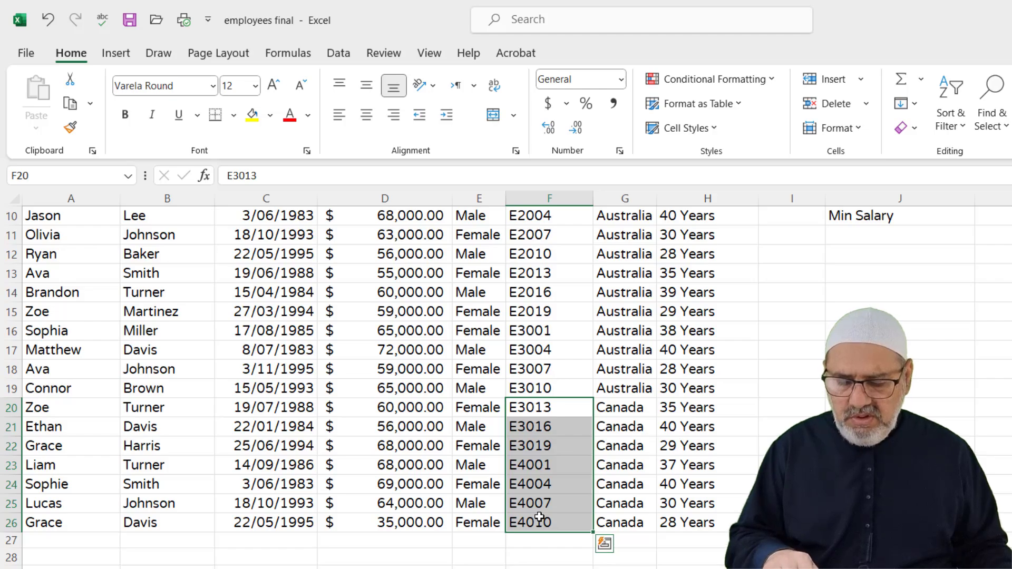
pyautogui.hotkey('ctrl', 'f')
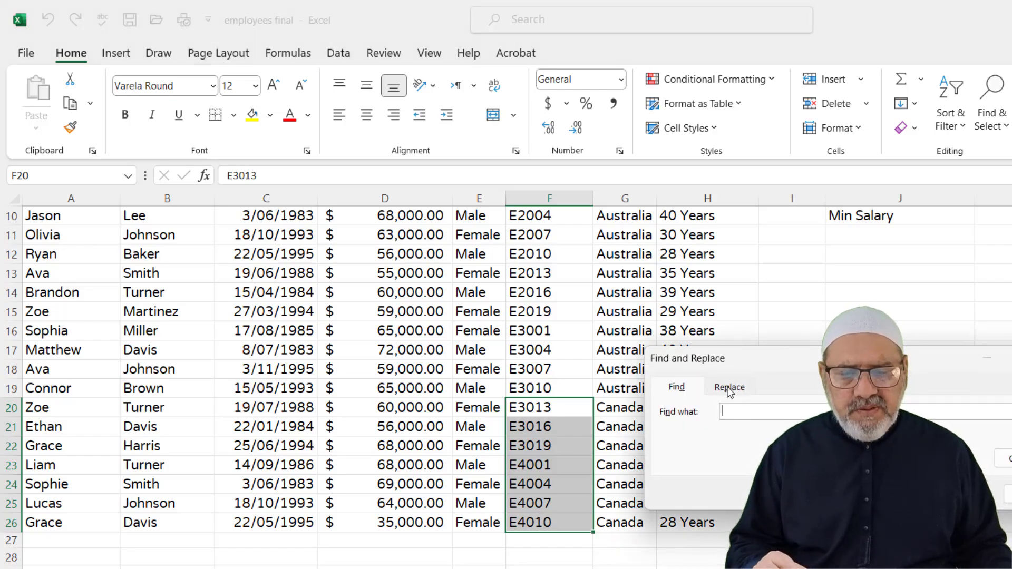
pyautogui.click(729, 388)
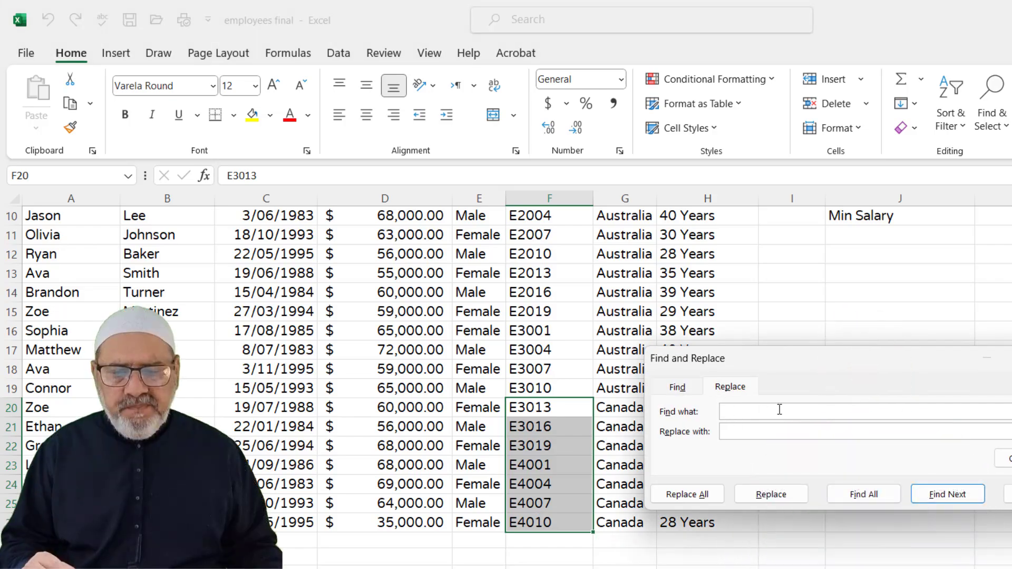
pyautogui.write('E')
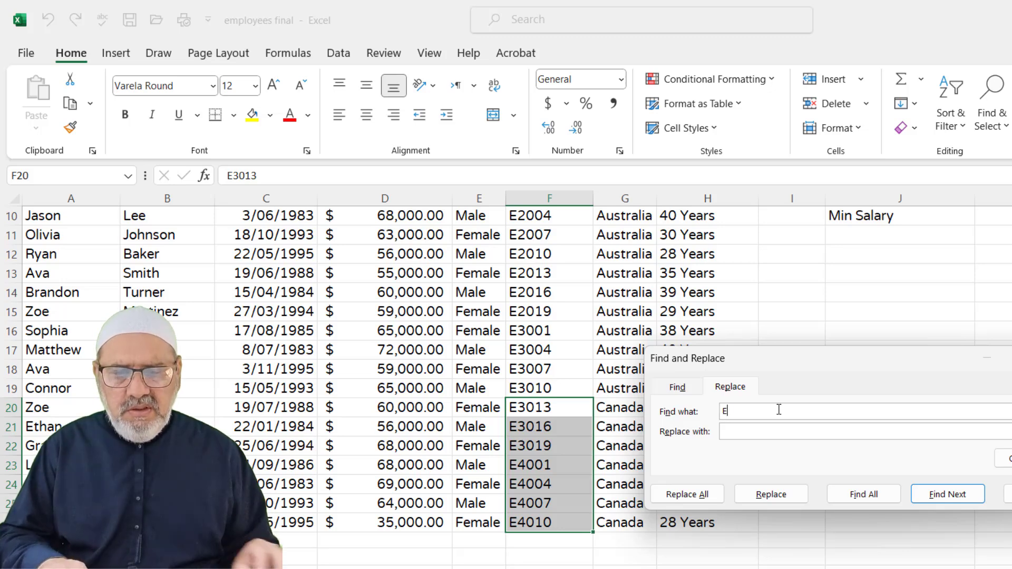
pyautogui.click(758, 429)
pyautogui.write('CA')
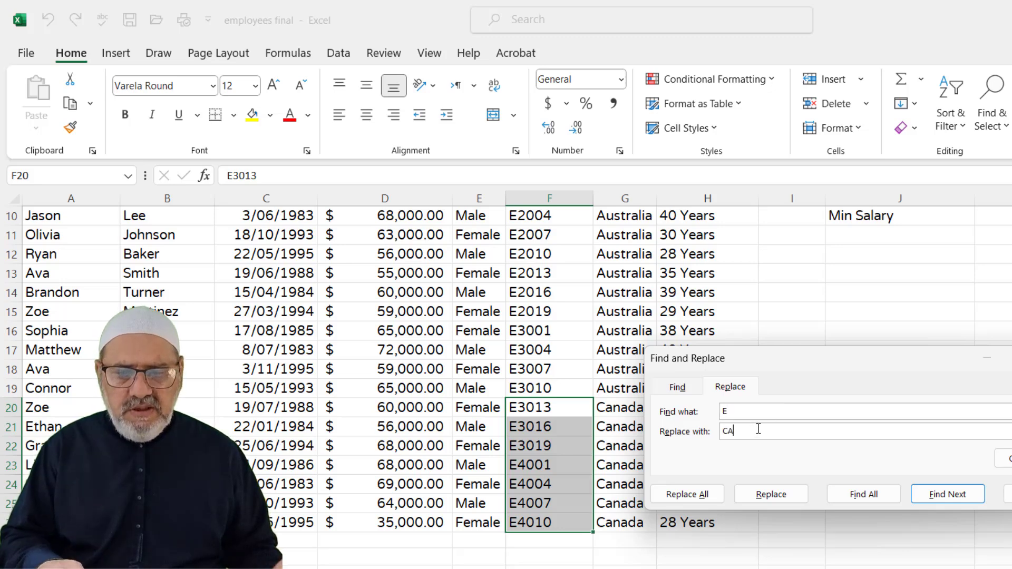
pyautogui.click(703, 493)
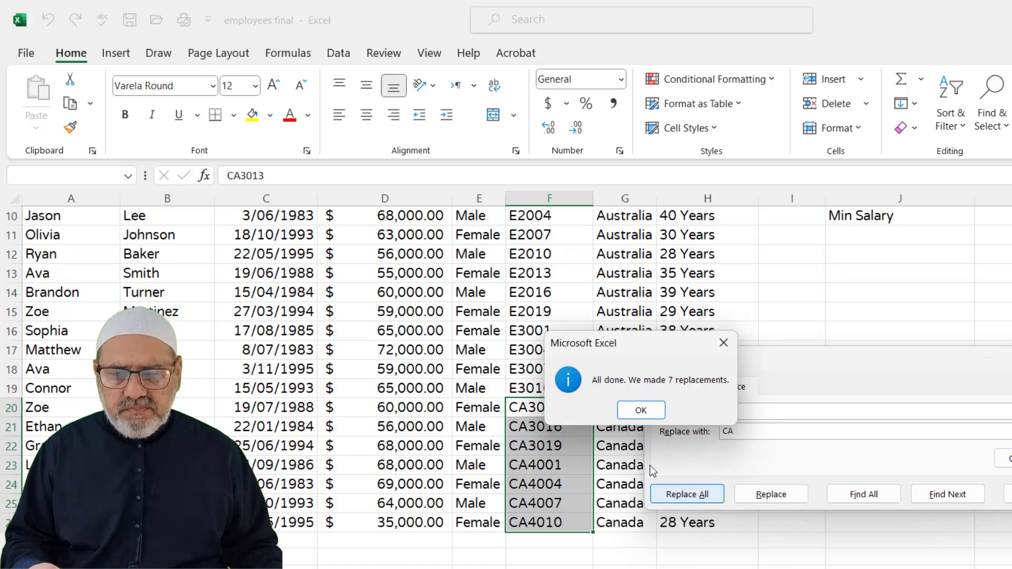
pyautogui.click(639, 409)
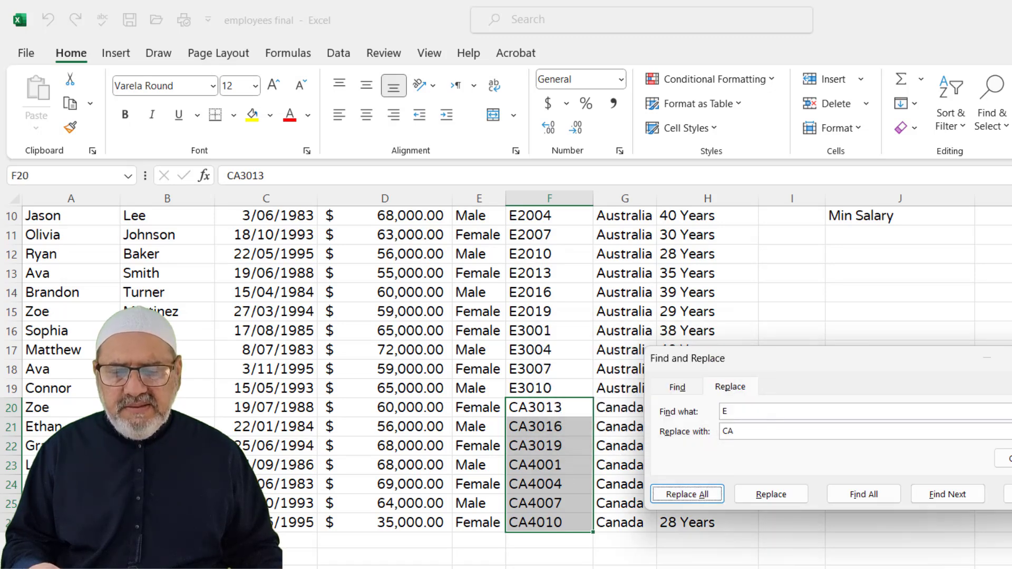
pyautogui.click(1008, 494)
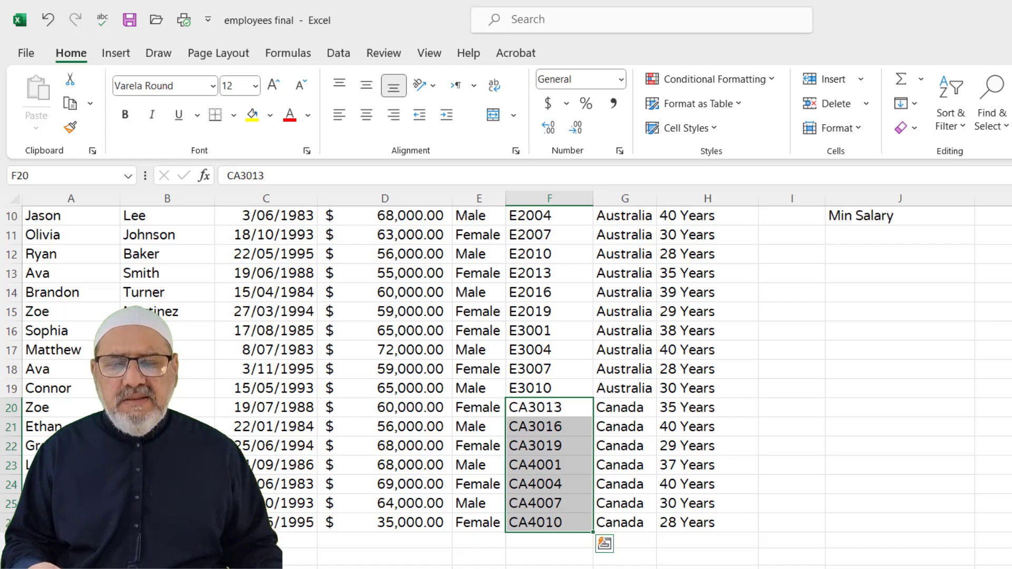
# - Replace every E with AU in the Employee IDs in F2:F19 and check the updated column
pyautogui.scroll(3, 590, 296)
pyautogui.moveTo(558, 233); pyautogui.dragTo(555, 556)
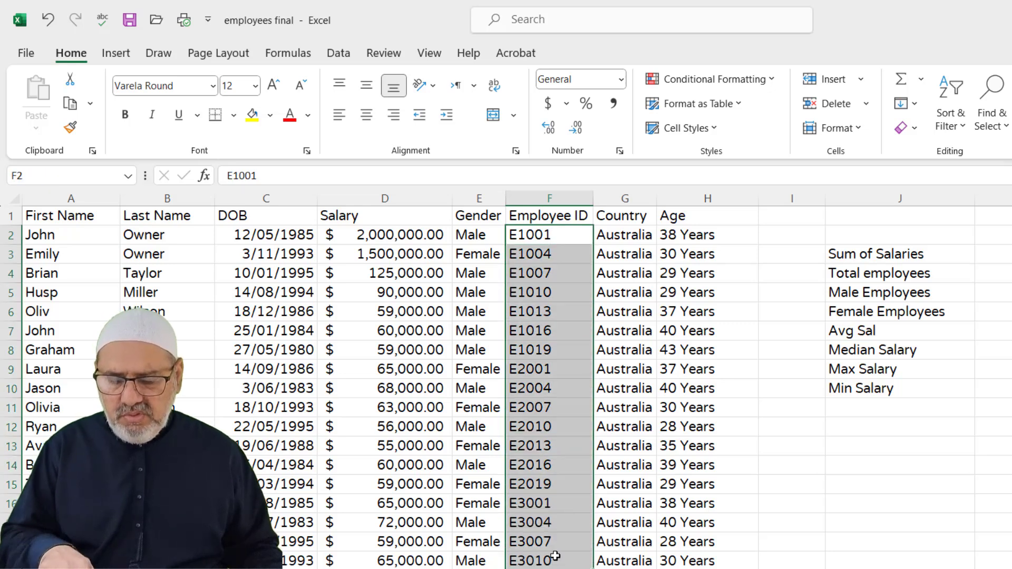
pyautogui.hotkey('ctrl', 'f')
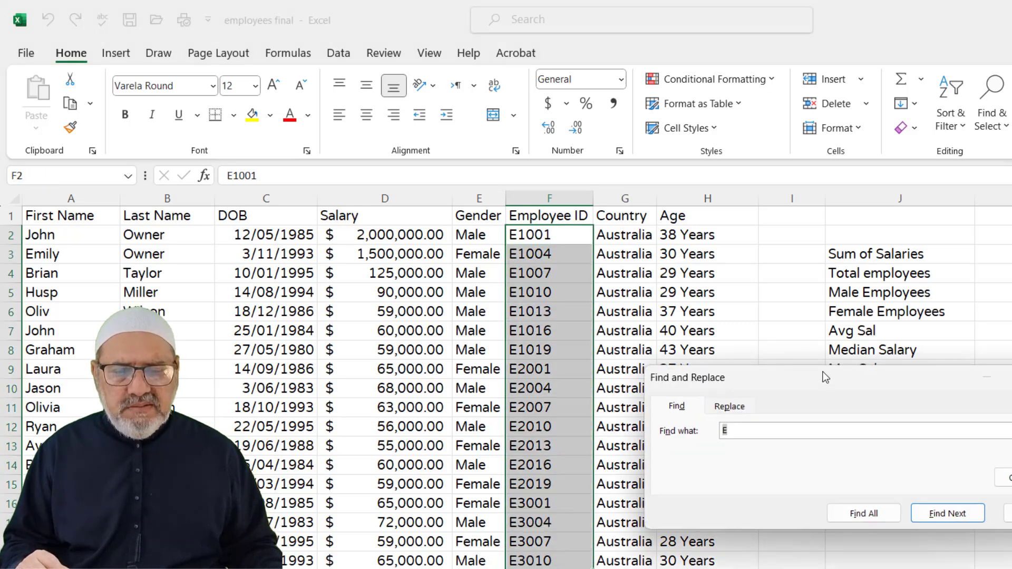
pyautogui.moveTo(826, 377); pyautogui.dragTo(730, 238)
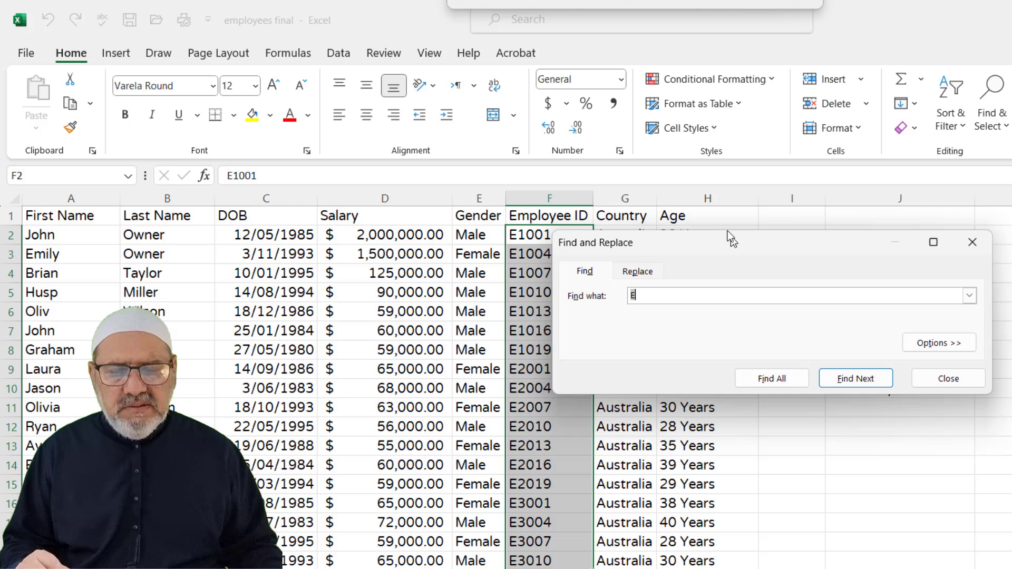
pyautogui.click(635, 269)
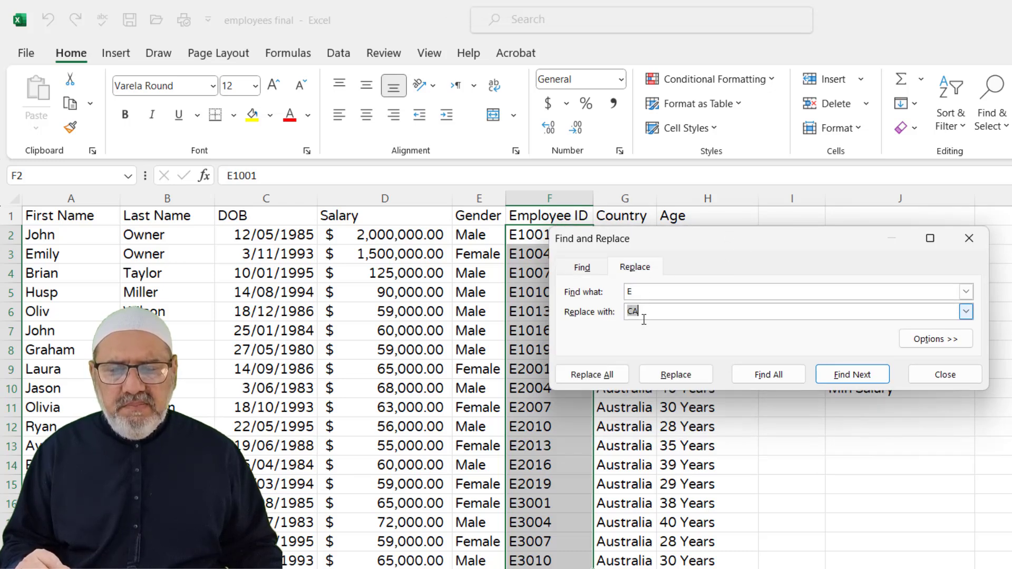
pyautogui.click(635, 289)
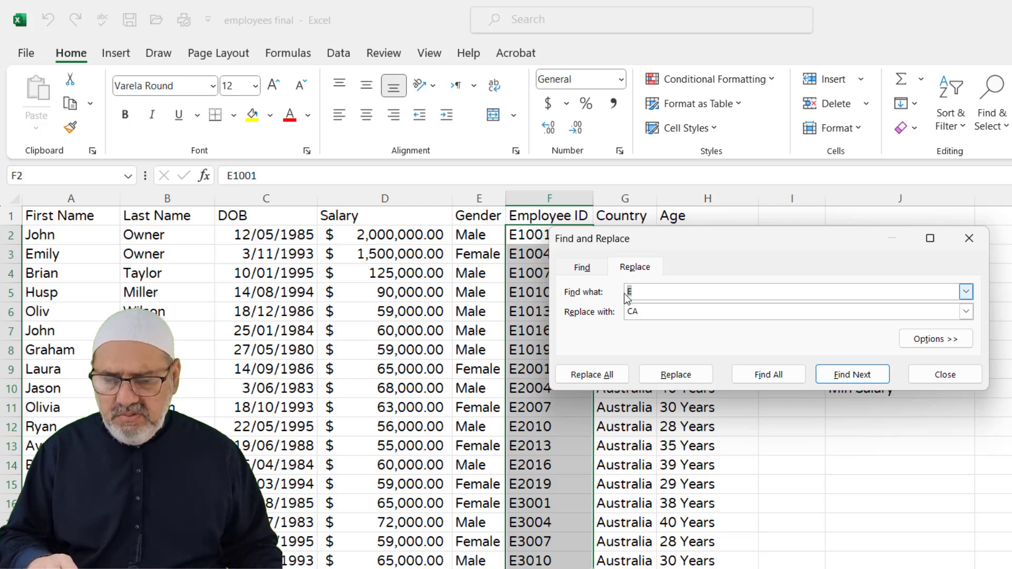
pyautogui.click(645, 312)
pyautogui.doubleClick(640, 311)
pyautogui.write('A')
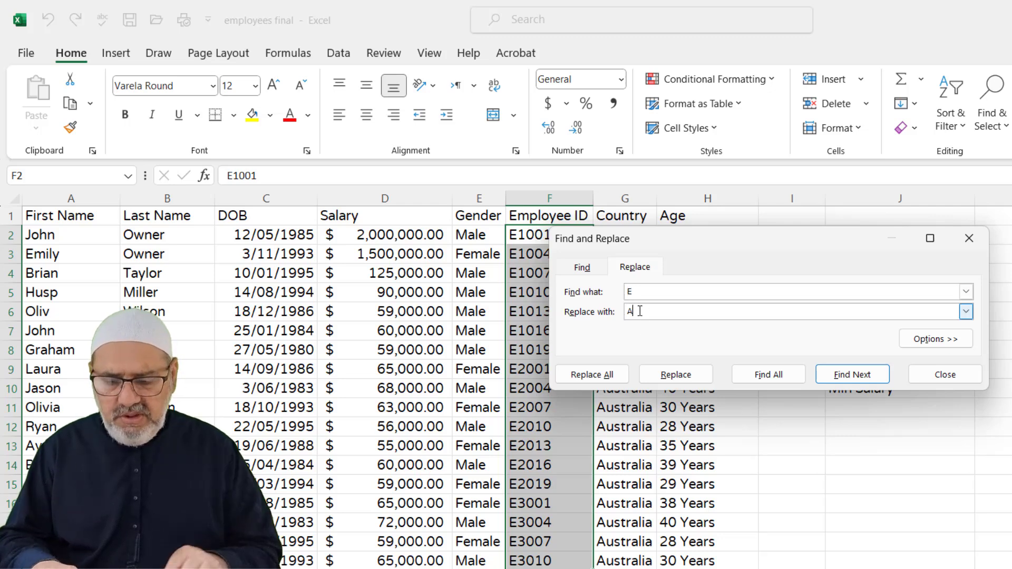
pyautogui.write('U')
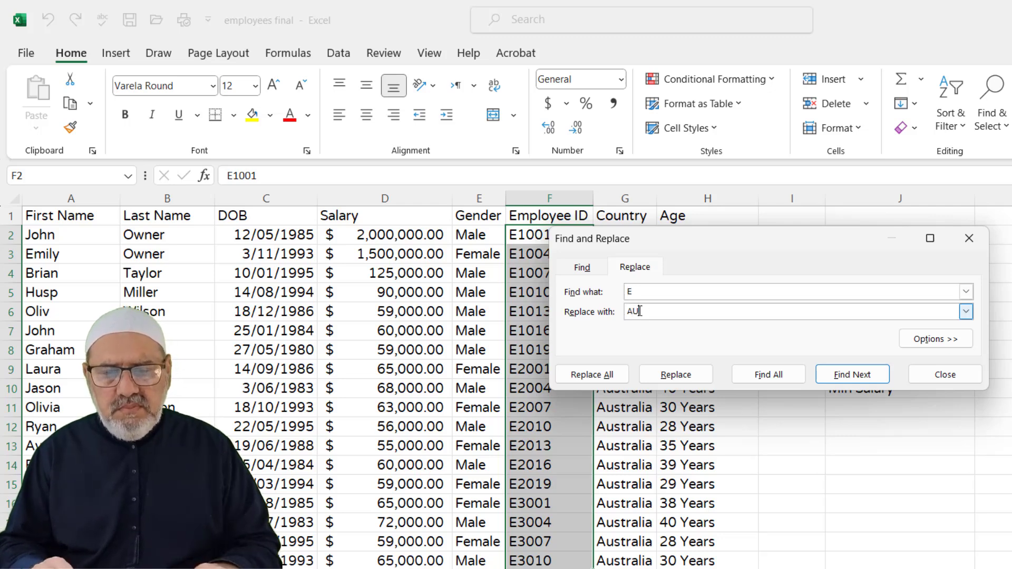
pyautogui.click(620, 371)
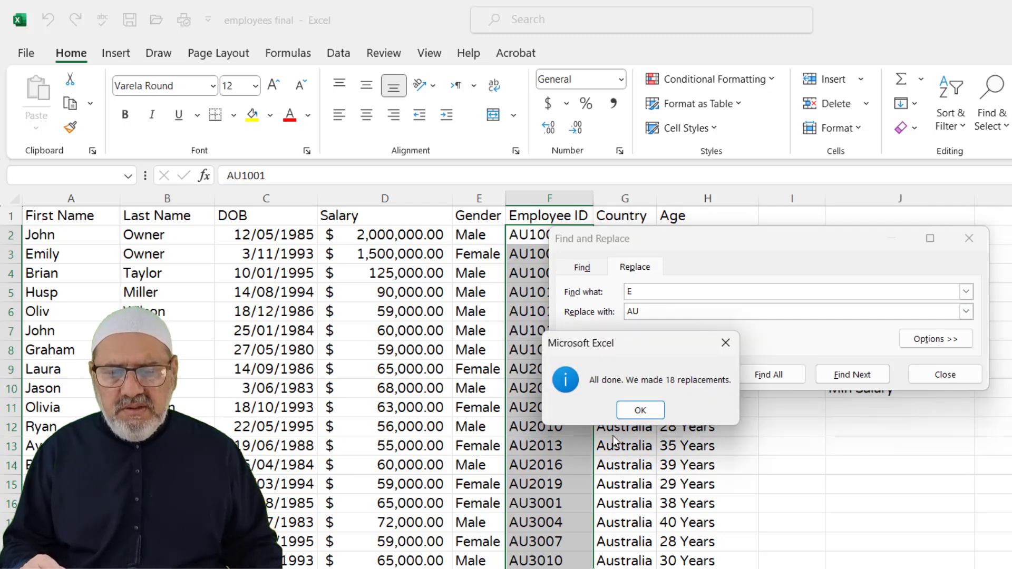
pyautogui.click(641, 413)
pyautogui.click(945, 375)
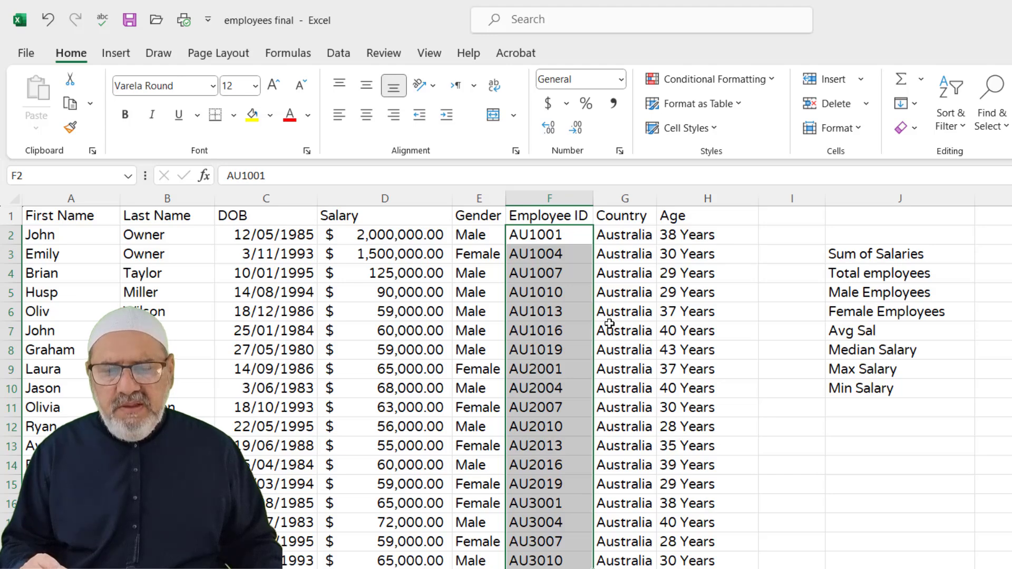
pyautogui.scroll(-3, 571, 388)
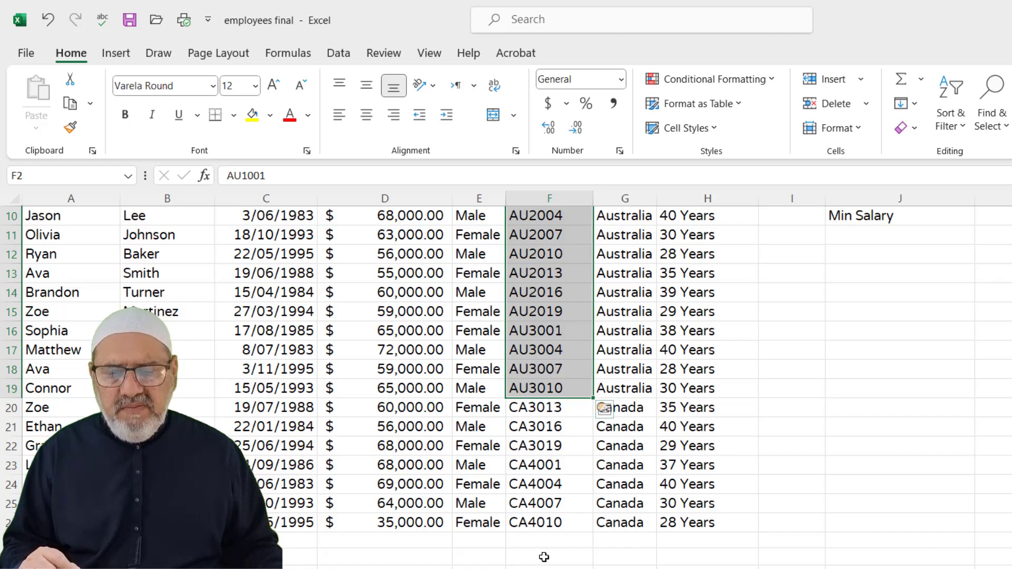
pyautogui.scroll(3, 543, 543)
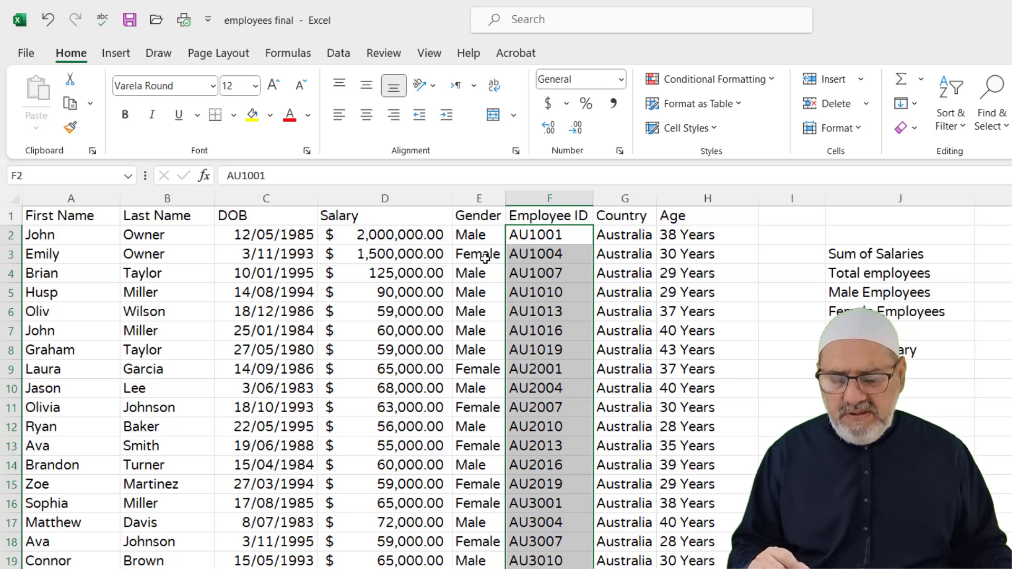
pyautogui.hotkey('ctrl', 'shift', 'l')
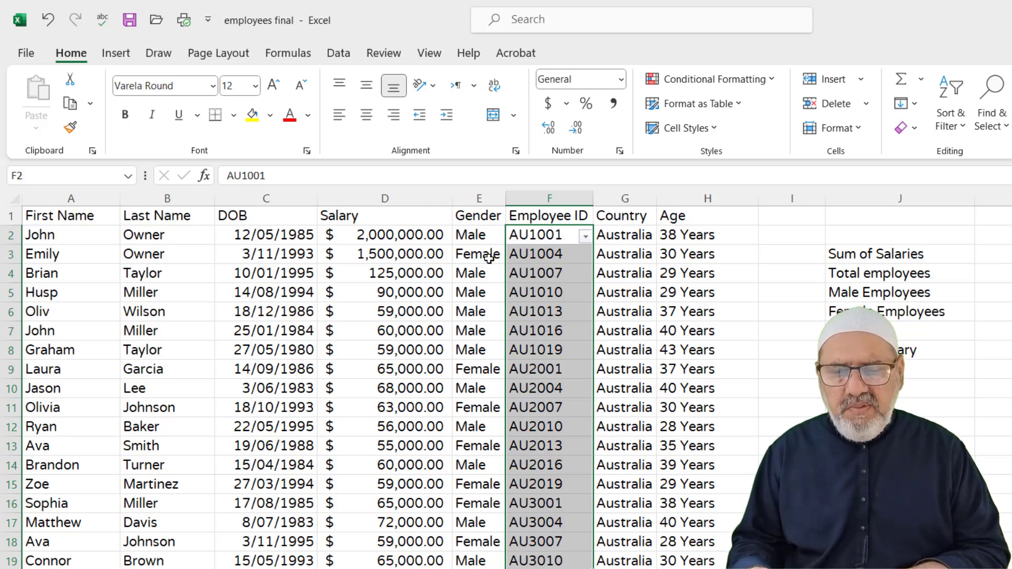
pyautogui.click(744, 367)
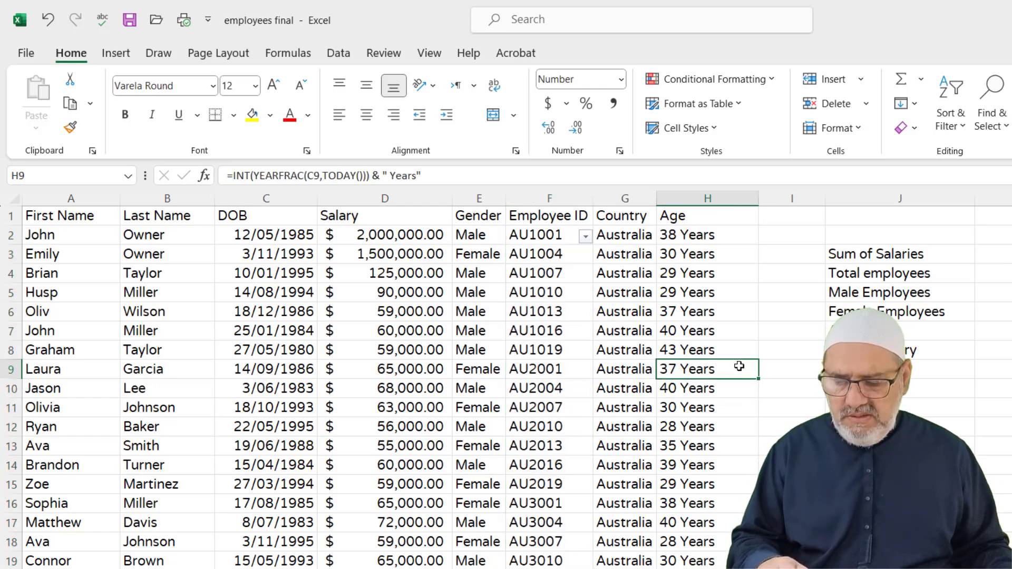
pyautogui.hotkey('ctrl', 'z')
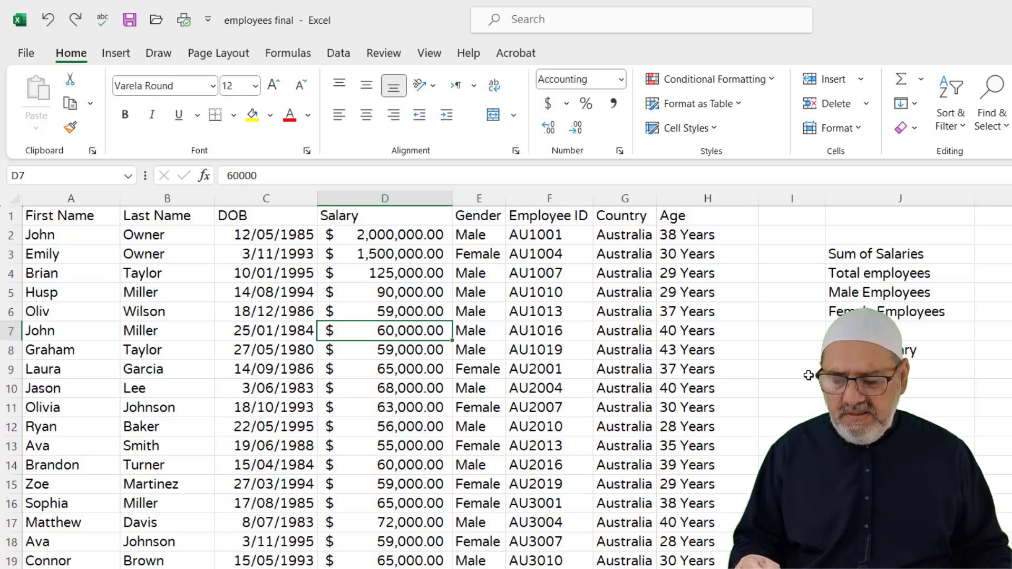
# - Add filters to the employee table's header row and widen the Gender column so its header fits
pyautogui.hotkey('ctrl', 'shift', 'l')
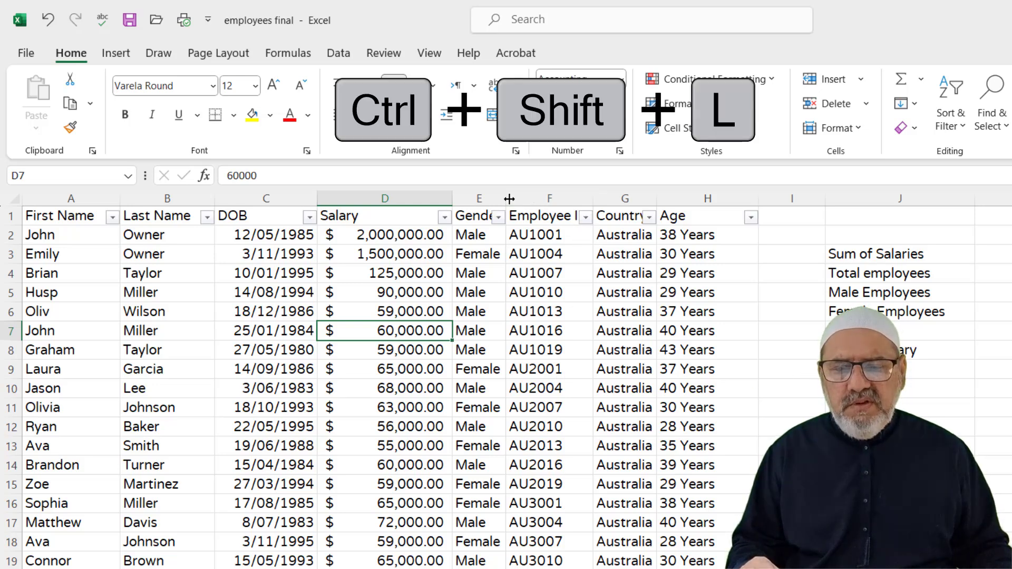
pyautogui.moveTo(506, 198); pyautogui.dragTo(528, 196)
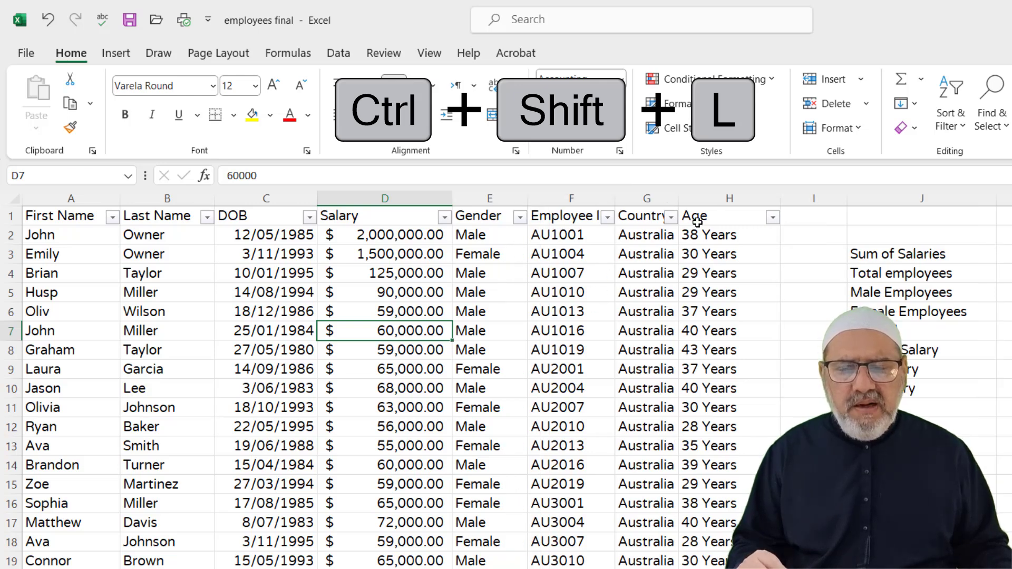
# - Filter the Country column to show only the employees from Canada
pyautogui.click(672, 217)
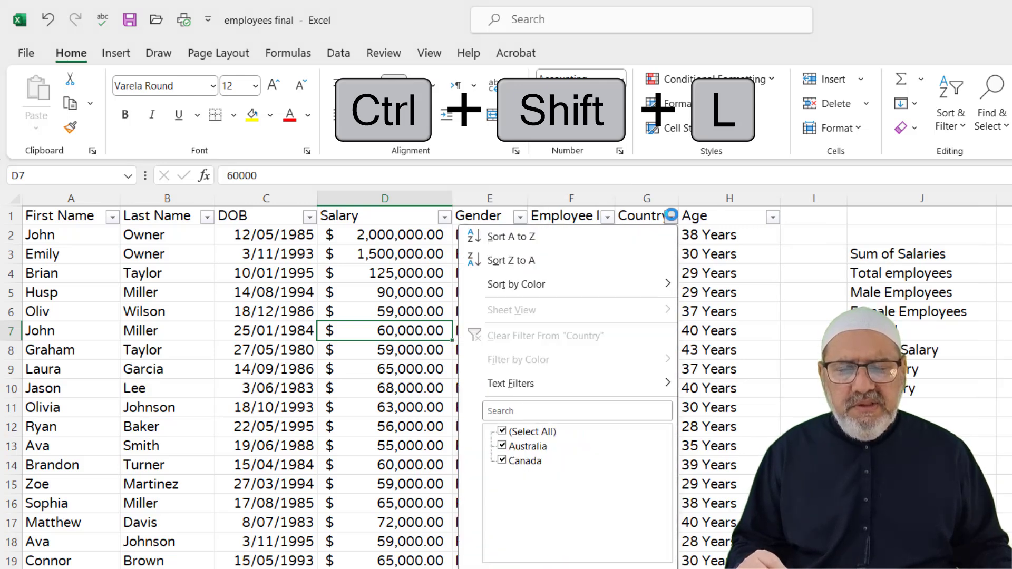
pyautogui.click(502, 446)
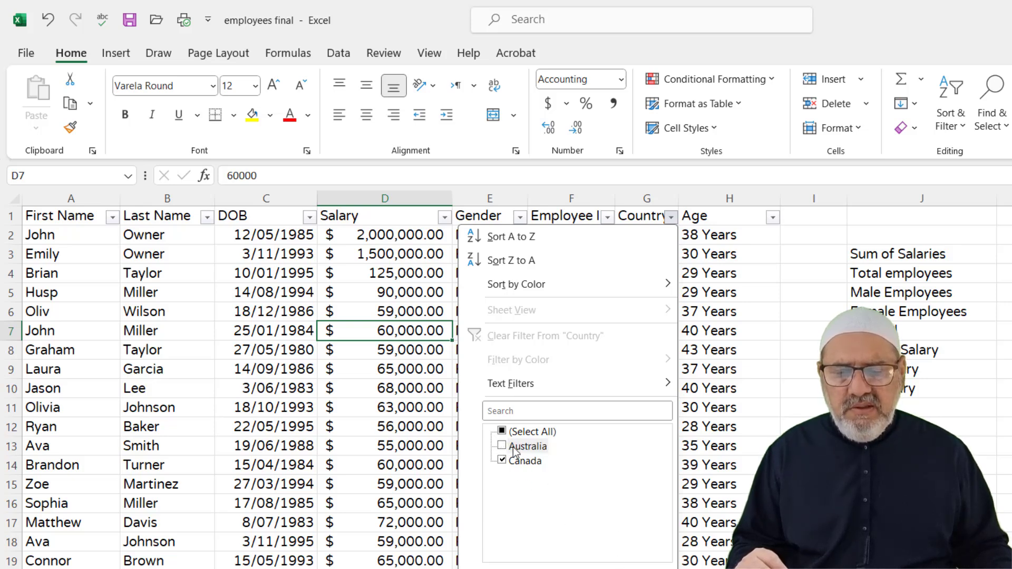
pyautogui.press('Return')
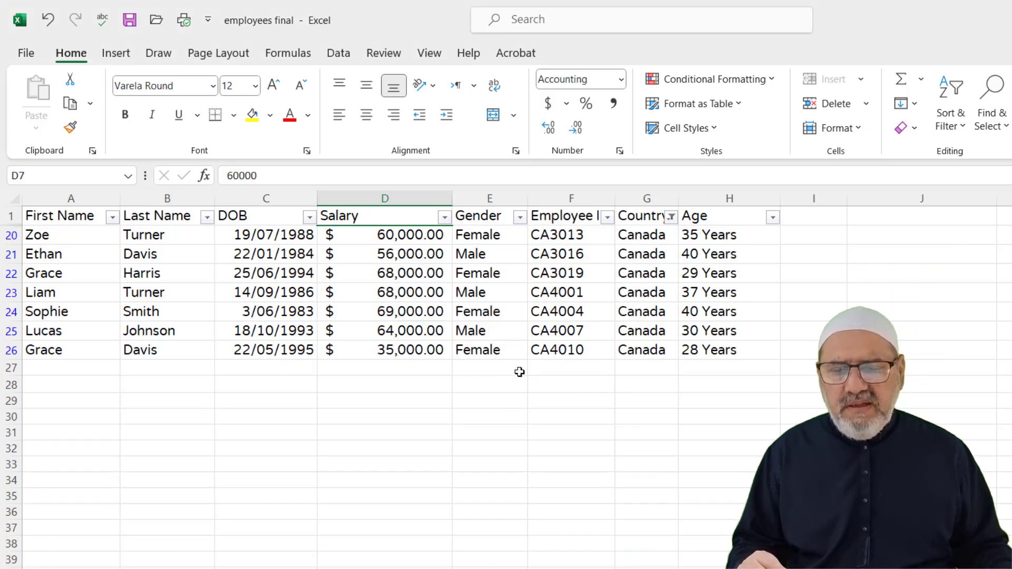
pyautogui.click(530, 296)
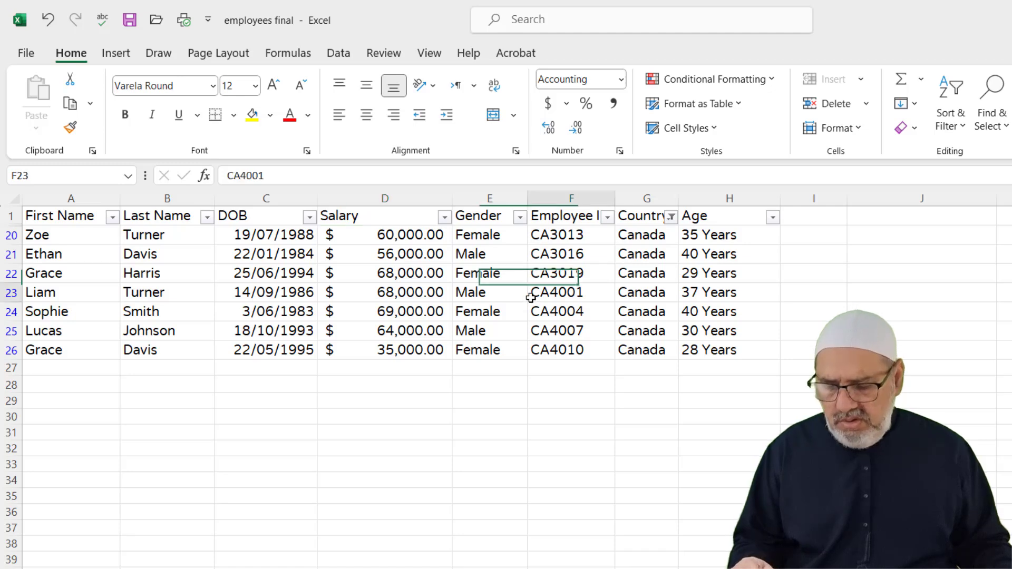
# - Remove the filters from the employee table, turn them on once more and remove them again
pyautogui.hotkey('ctrl', 'shift', 'l')
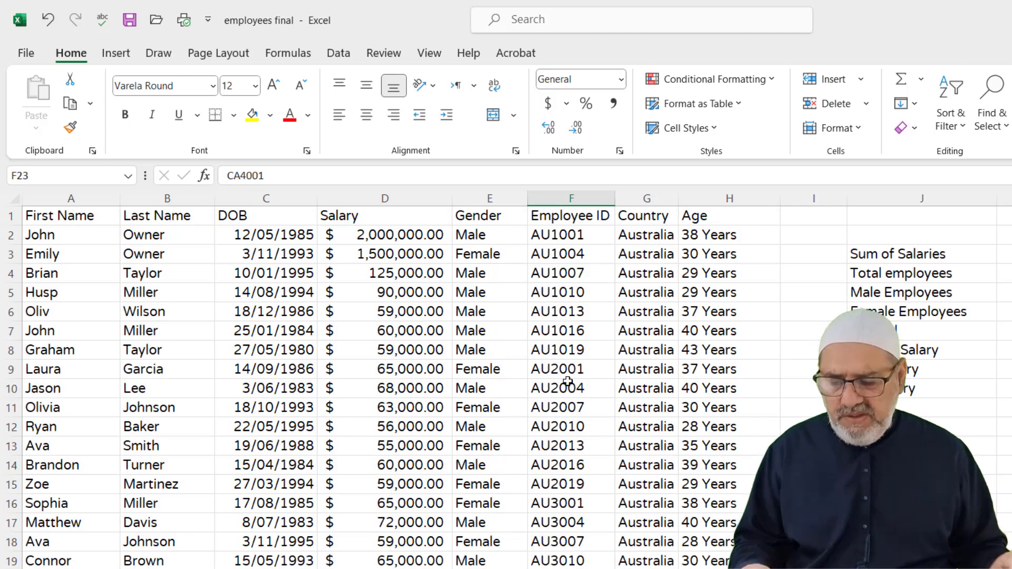
pyautogui.hotkey('ctrl', 'shift', 'l')
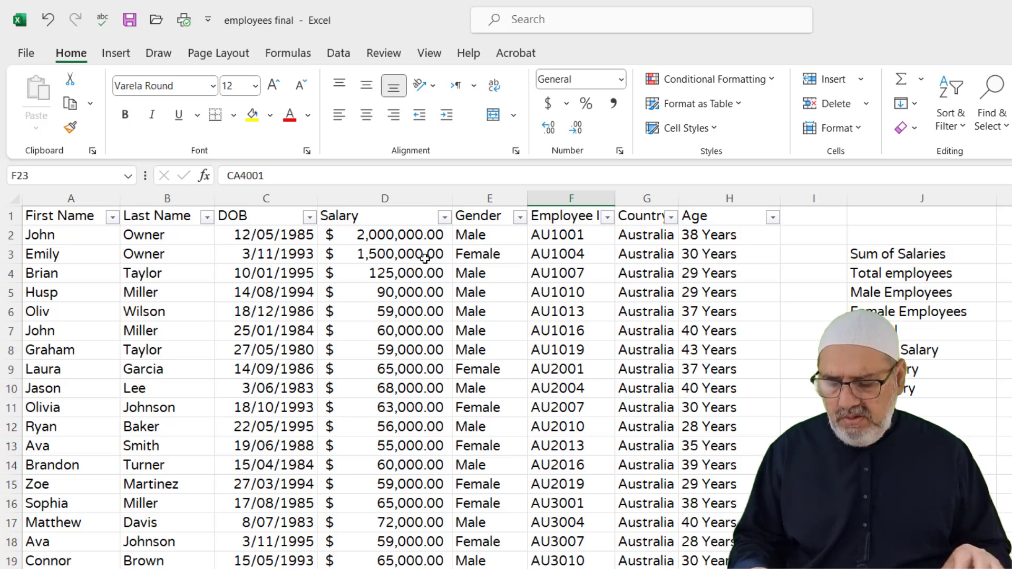
pyautogui.hotkey('ctrl', 'shift', 'l')
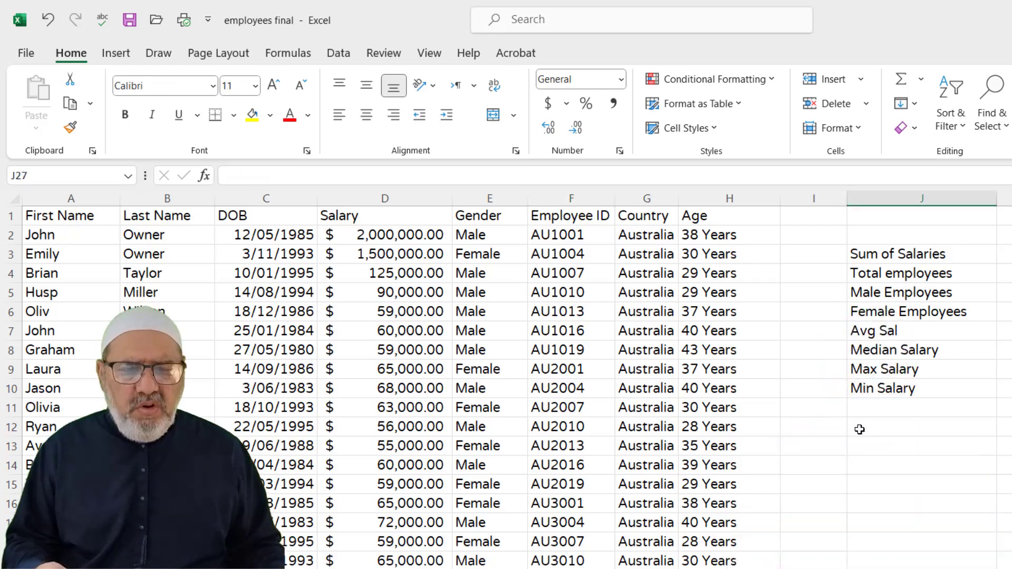
# - Enter the current date, 28/02/2024, in J27 and J28 below the employee data
pyautogui.scroll(-2, 859, 429)
pyautogui.scroll(-2, 859, 429)
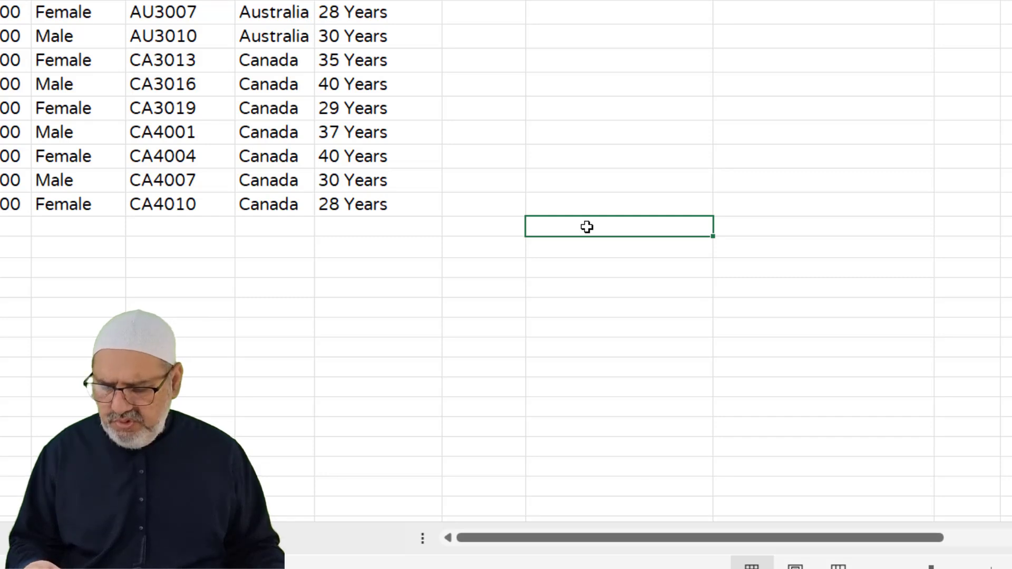
pyautogui.hotkey('ctrl', ';')
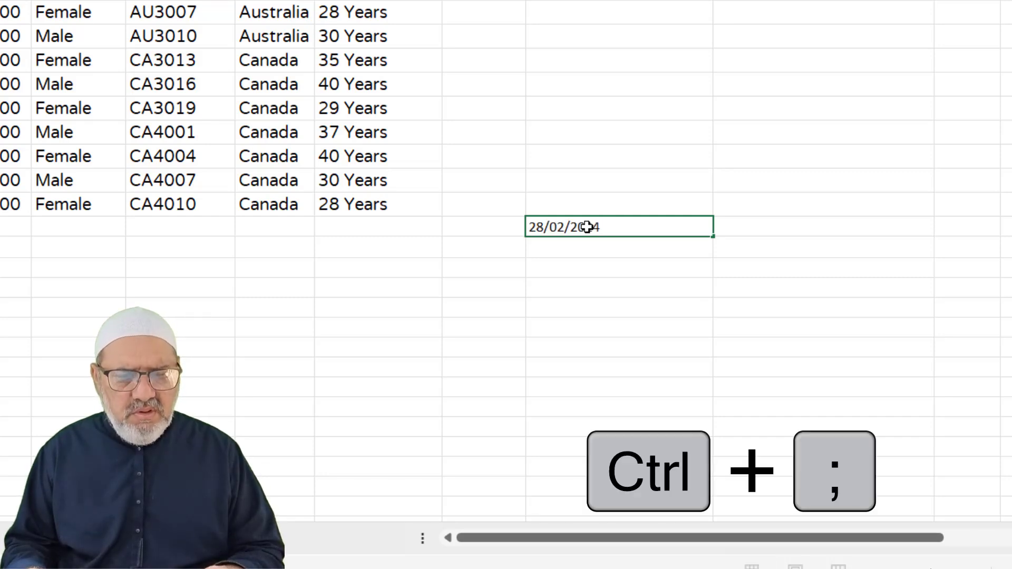
pyautogui.press('Return')
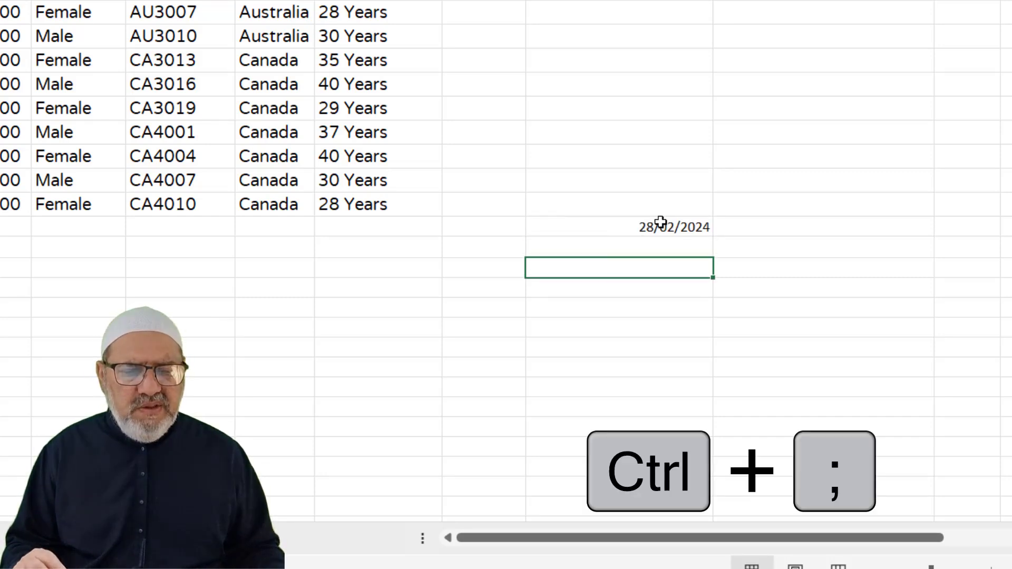
pyautogui.click(580, 251)
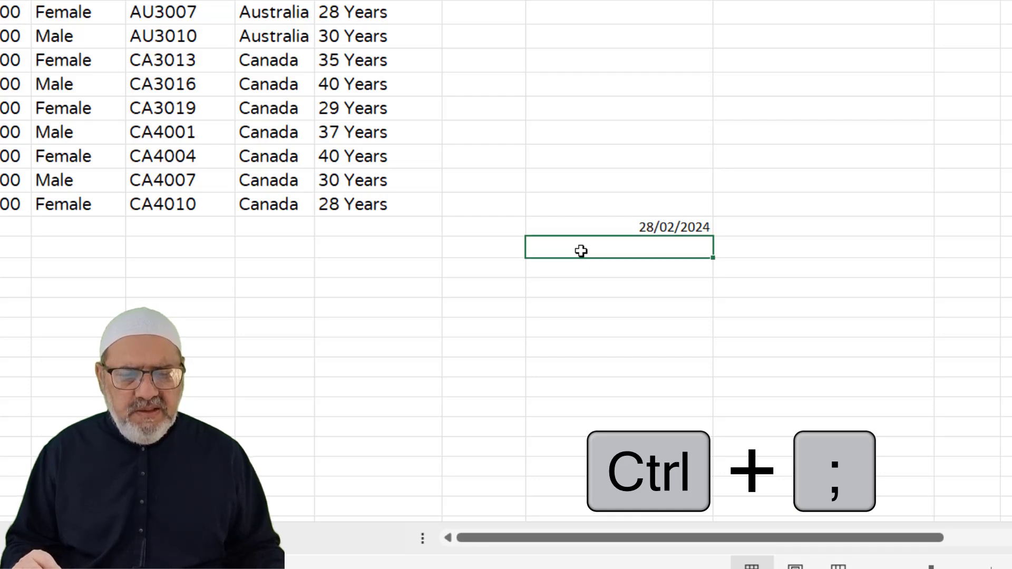
pyautogui.hotkey('ctrl', ';')
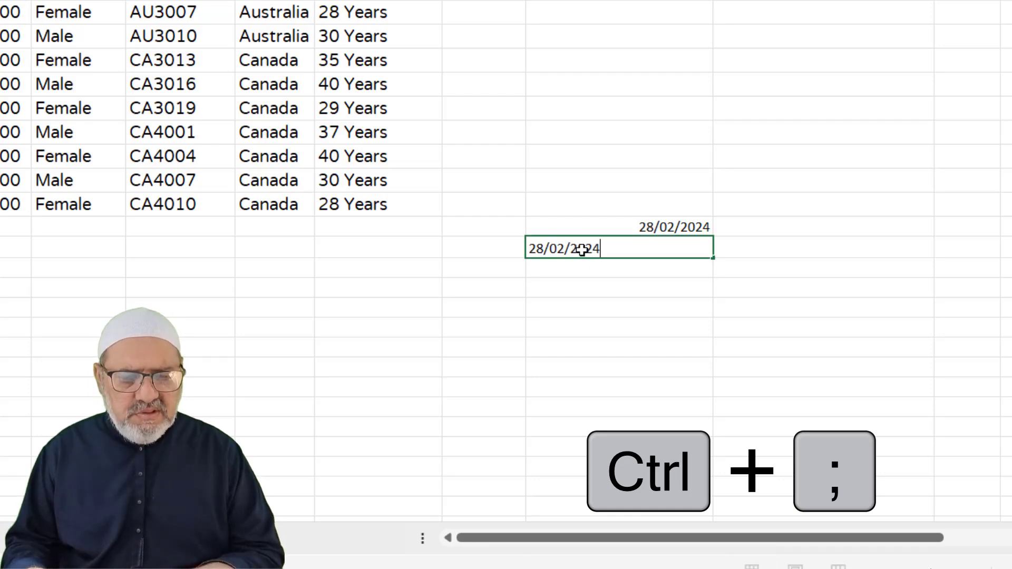
pyautogui.press('Return')
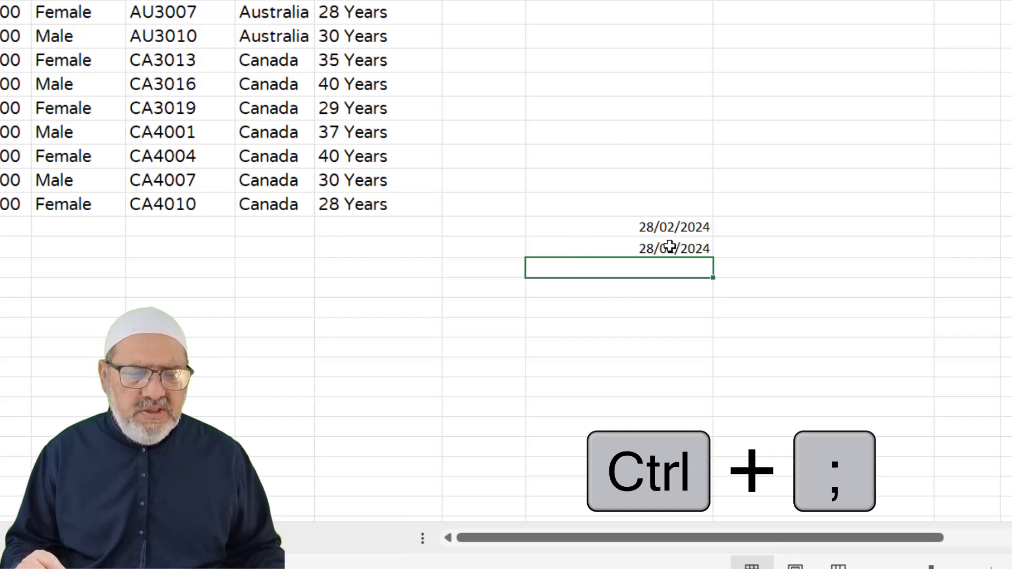